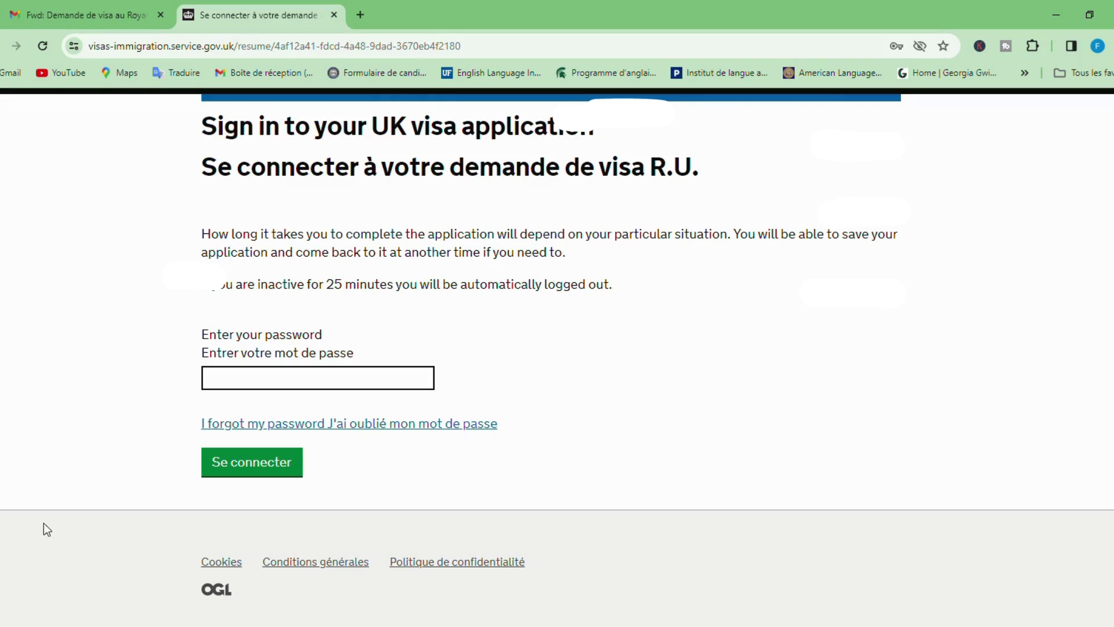
Enter the account password and sign in to the UK visa application.
left_click(263, 380)
key("ctrl+v")
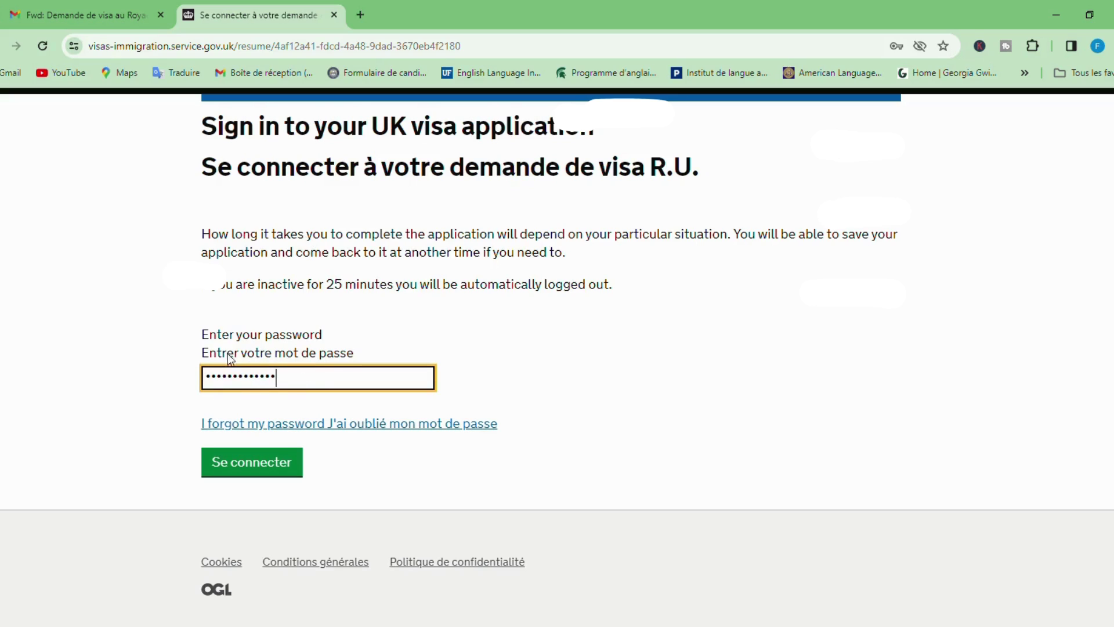
left_click(260, 462)
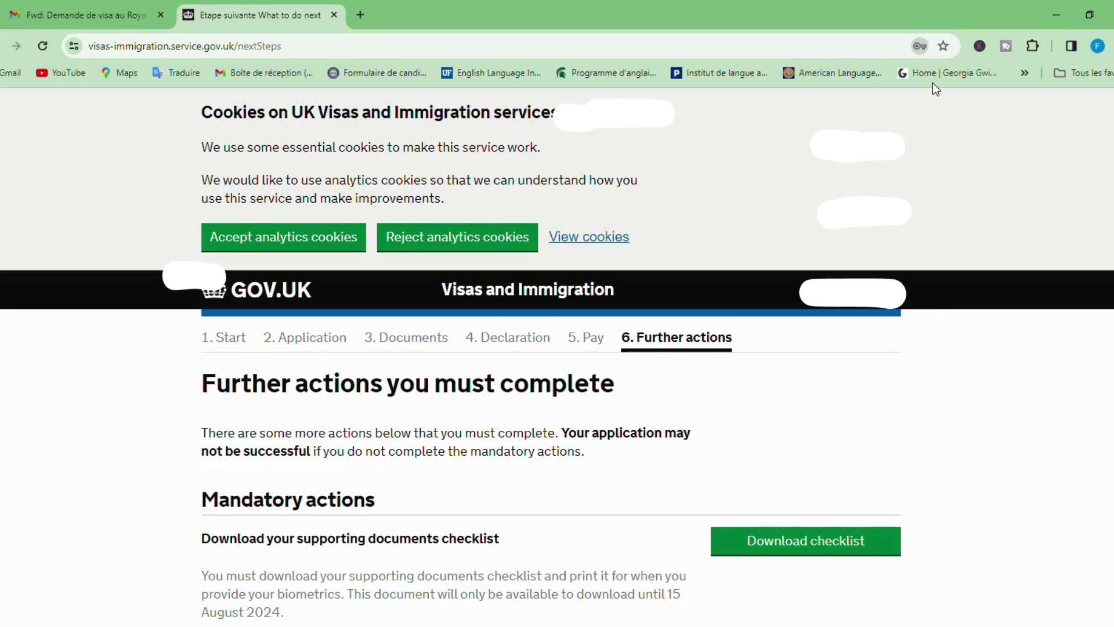
Open the mandatory action for providing documents and biometric data and continue to the commercial partner's website.
scroll(690, 395, "down", 5)
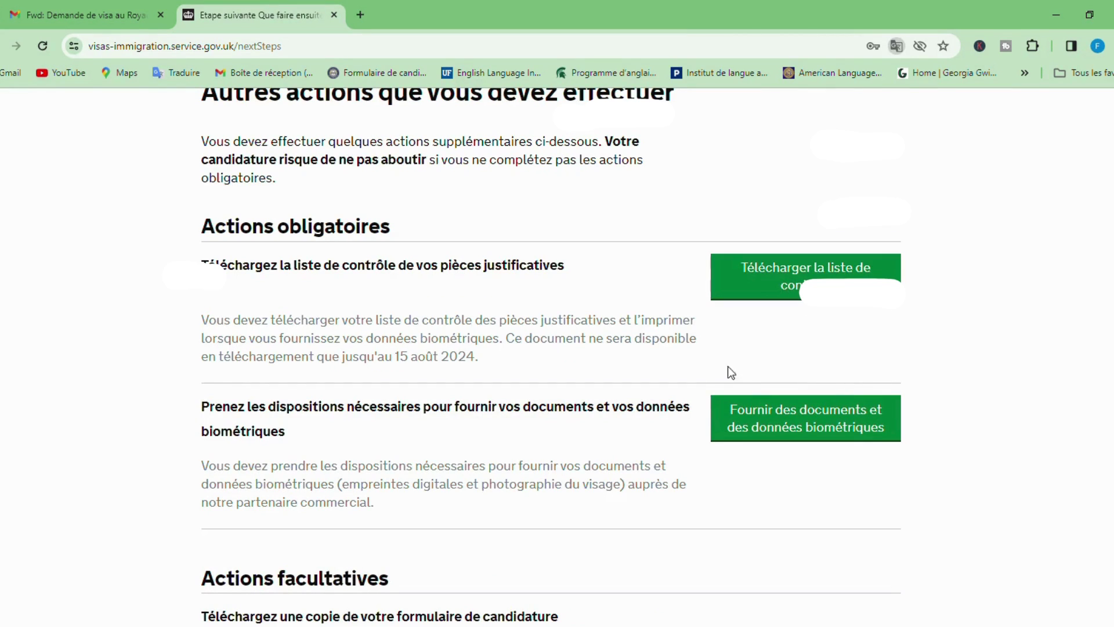
scroll(584, 381, "up", 5)
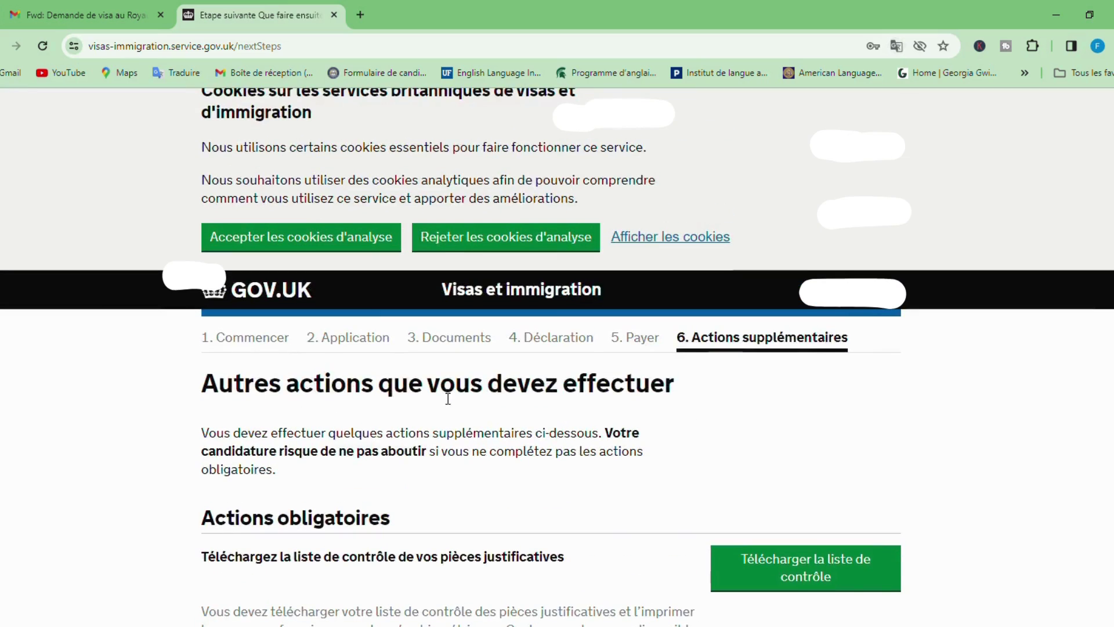
scroll(465, 331, "down", 1)
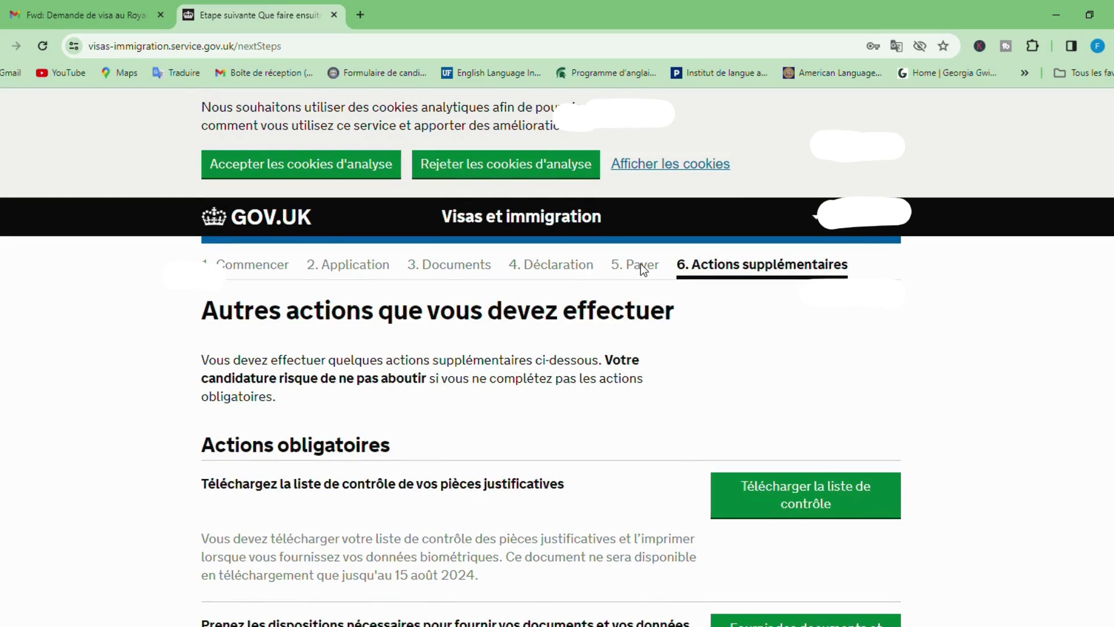
scroll(740, 290, "down", 3)
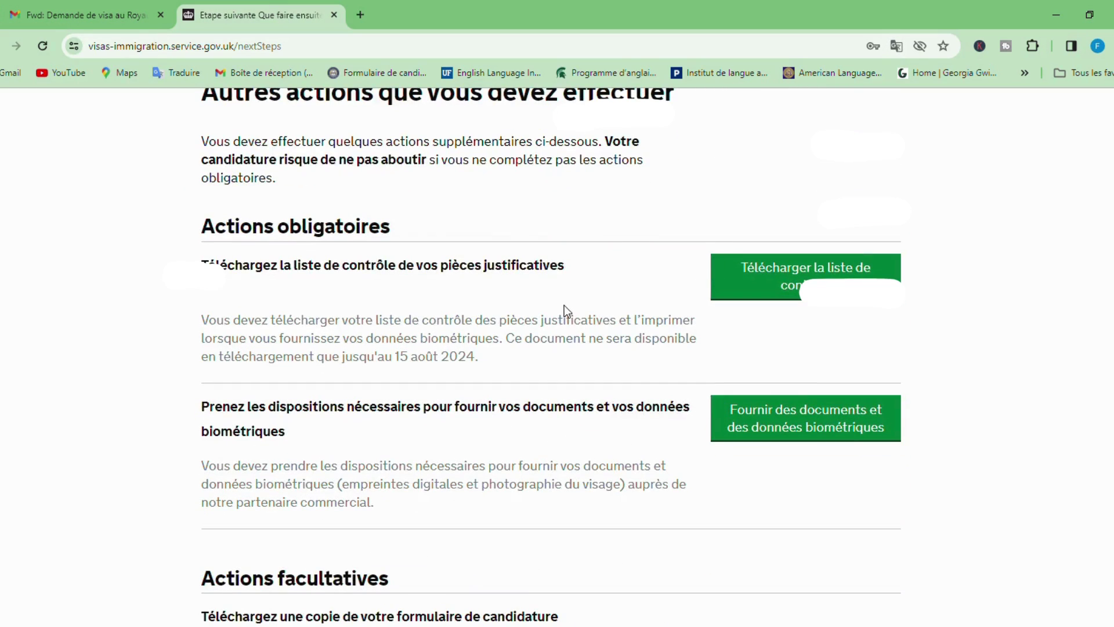
scroll(564, 311, "up", 1)
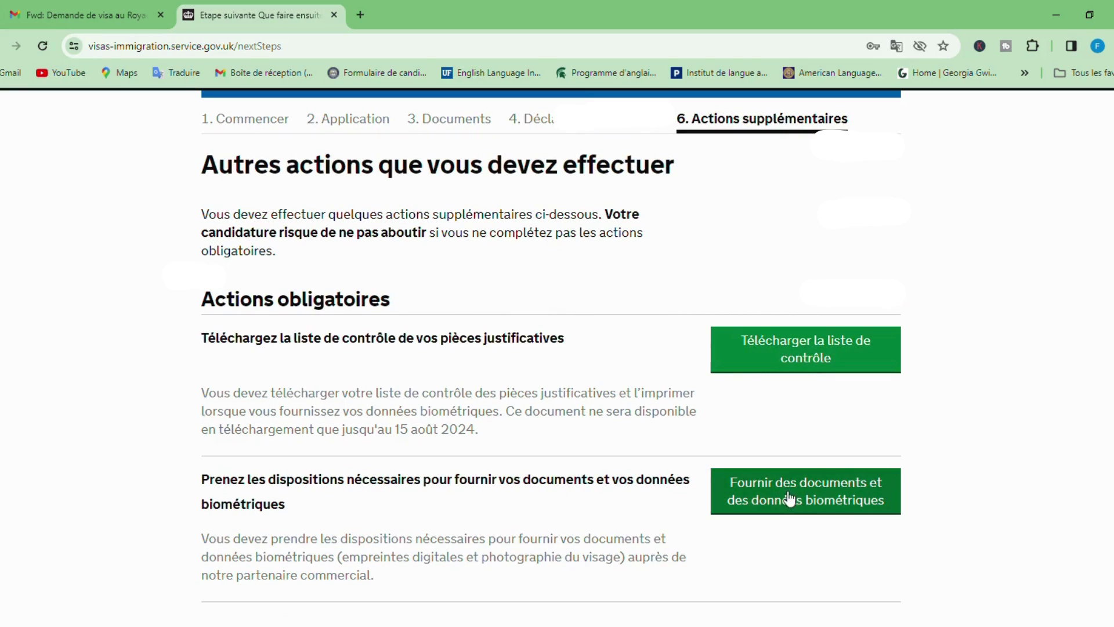
scroll(834, 495, "down", 8)
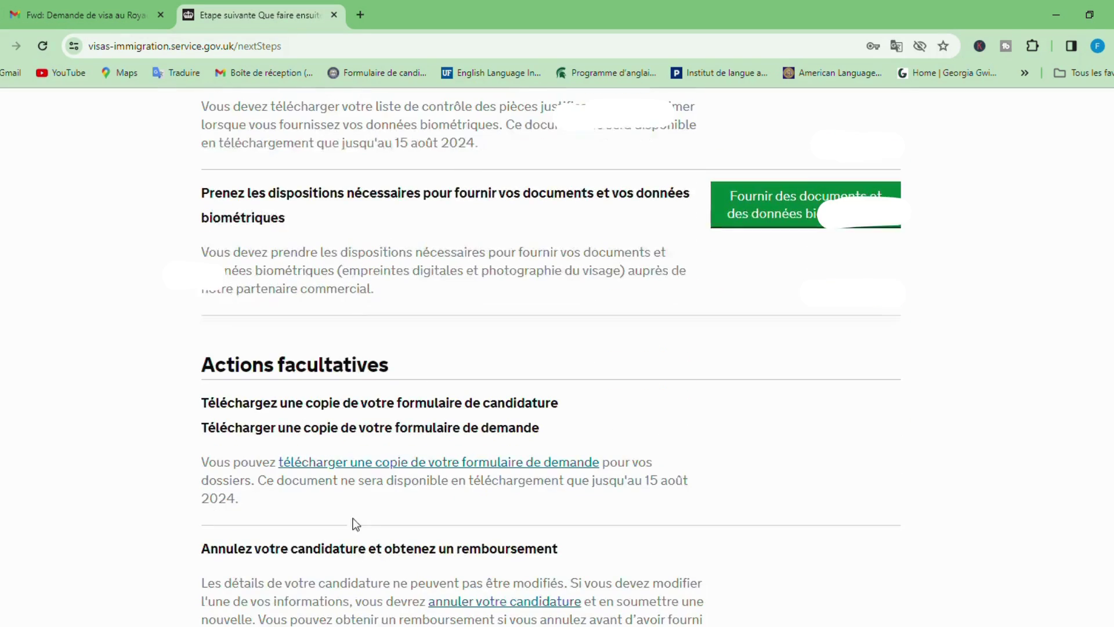
scroll(694, 430, "up", 6)
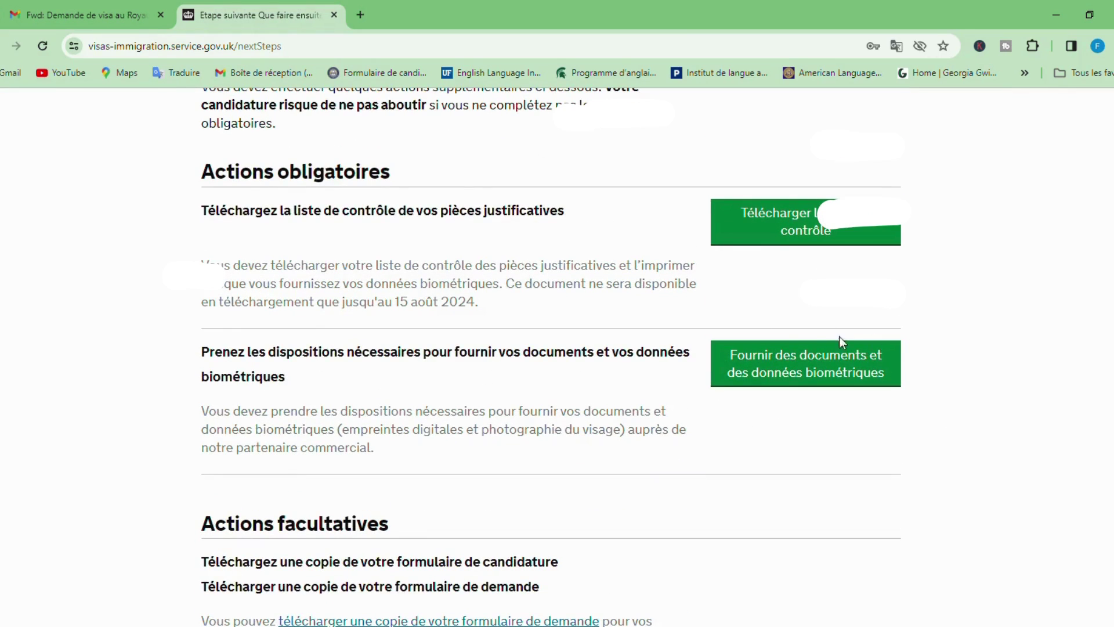
left_click(786, 367)
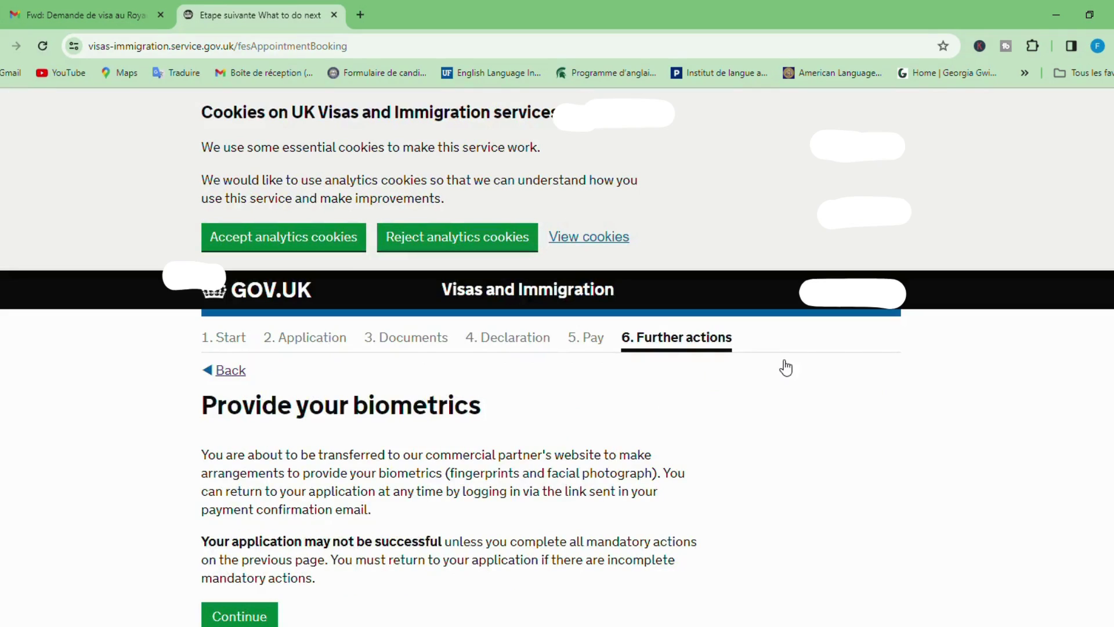
scroll(681, 405, "down", 2)
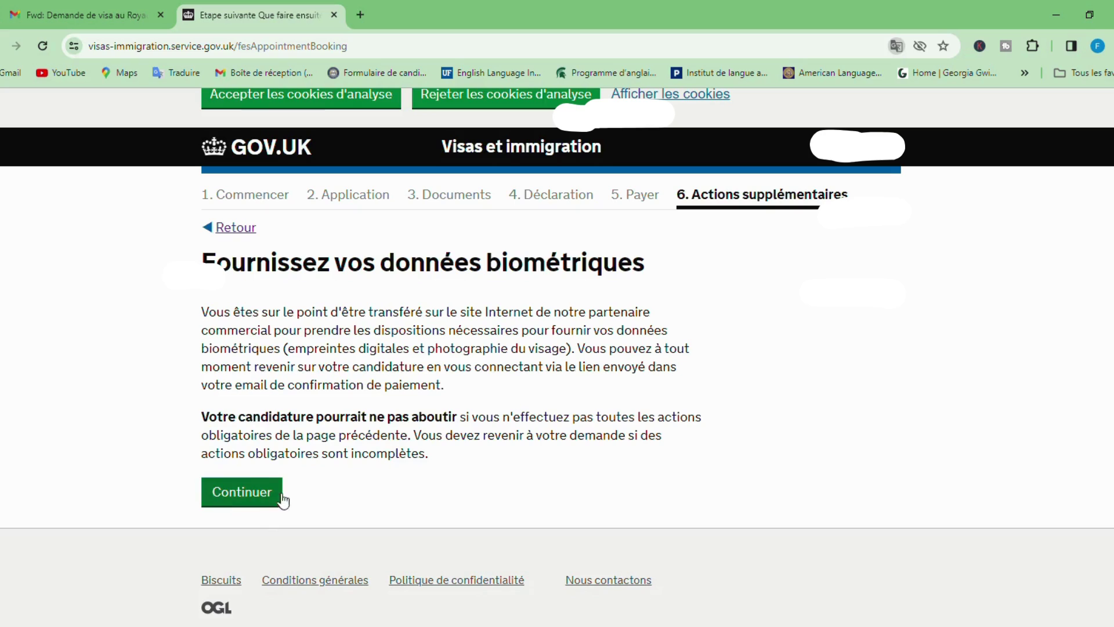
left_click(242, 498)
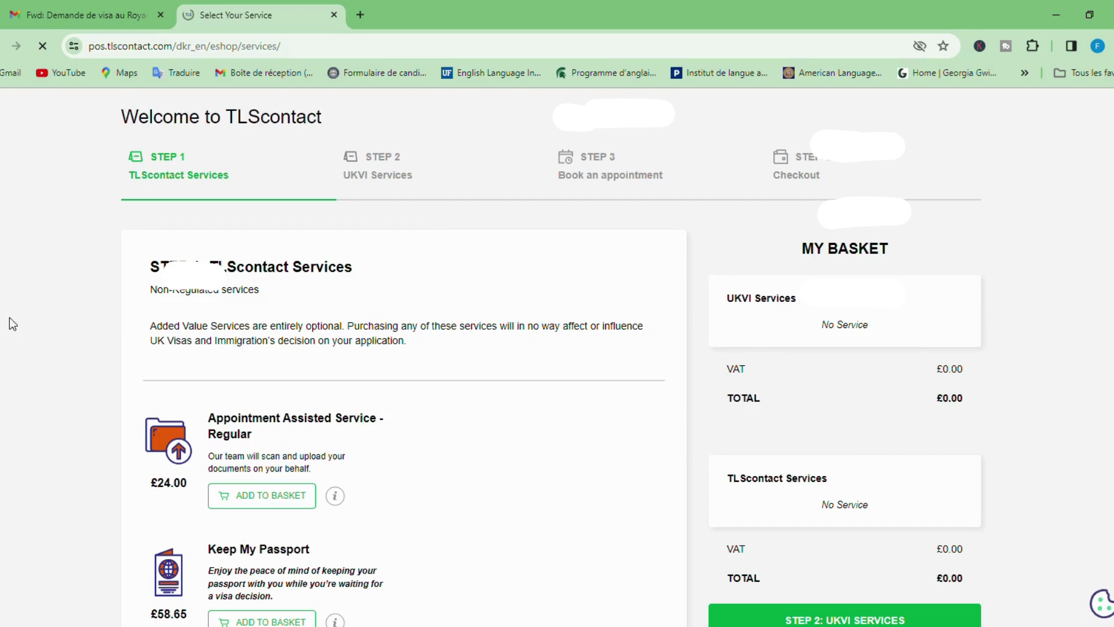
Examine the optional TLScontact services offered in step 1, their prices and the basket.
scroll(761, 378, "down", 2)
scroll(761, 378, "down", 1)
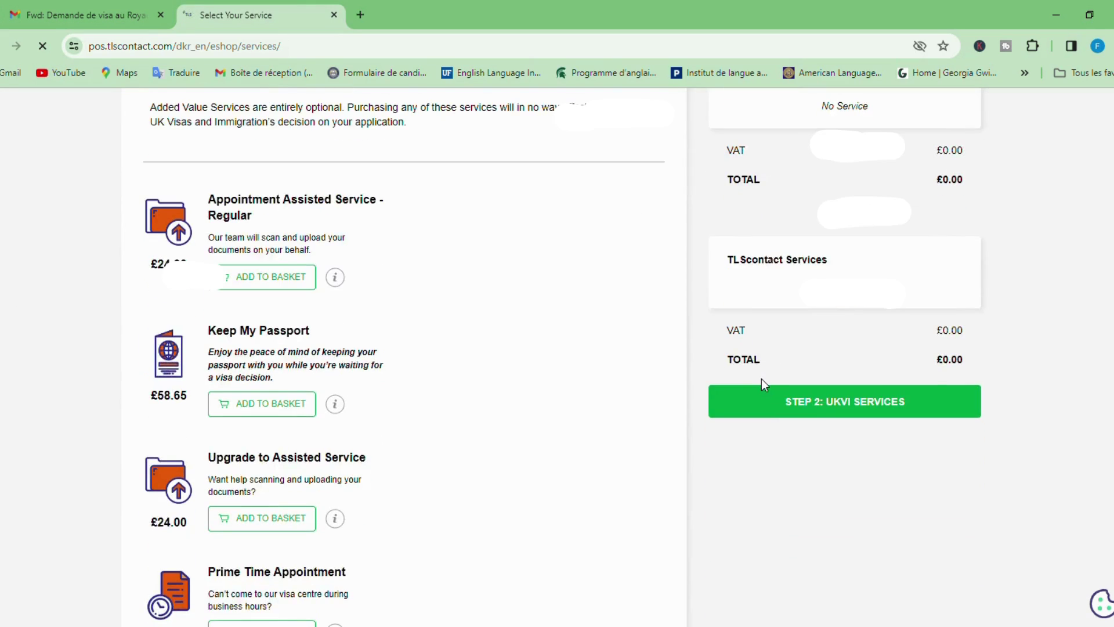
scroll(761, 379, "up", 1)
scroll(488, 354, "up", 3)
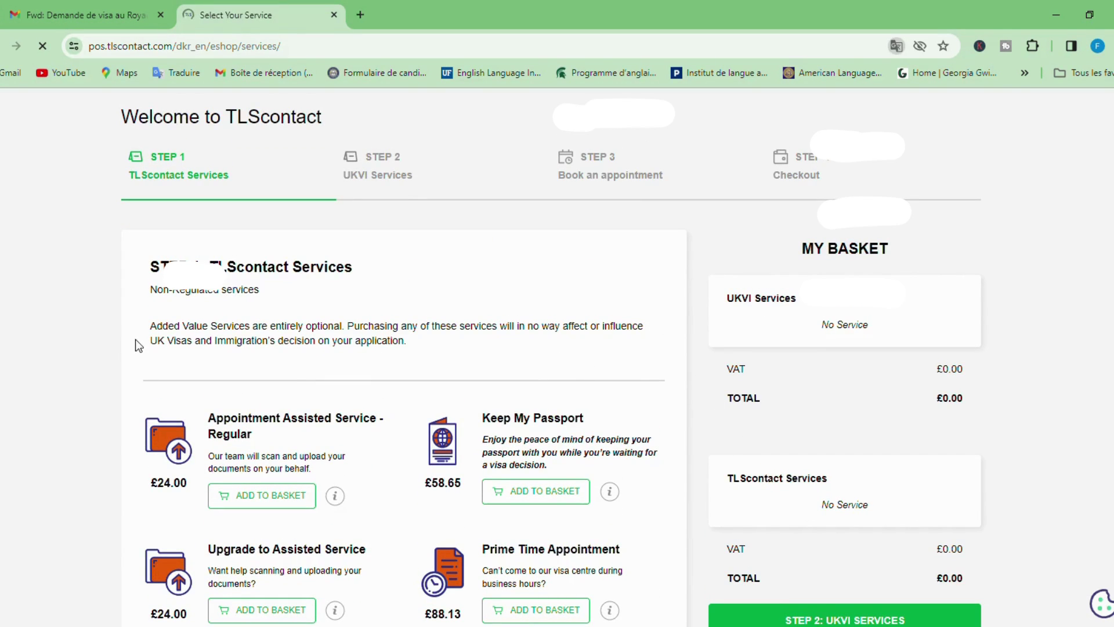
scroll(325, 318, "down", 1)
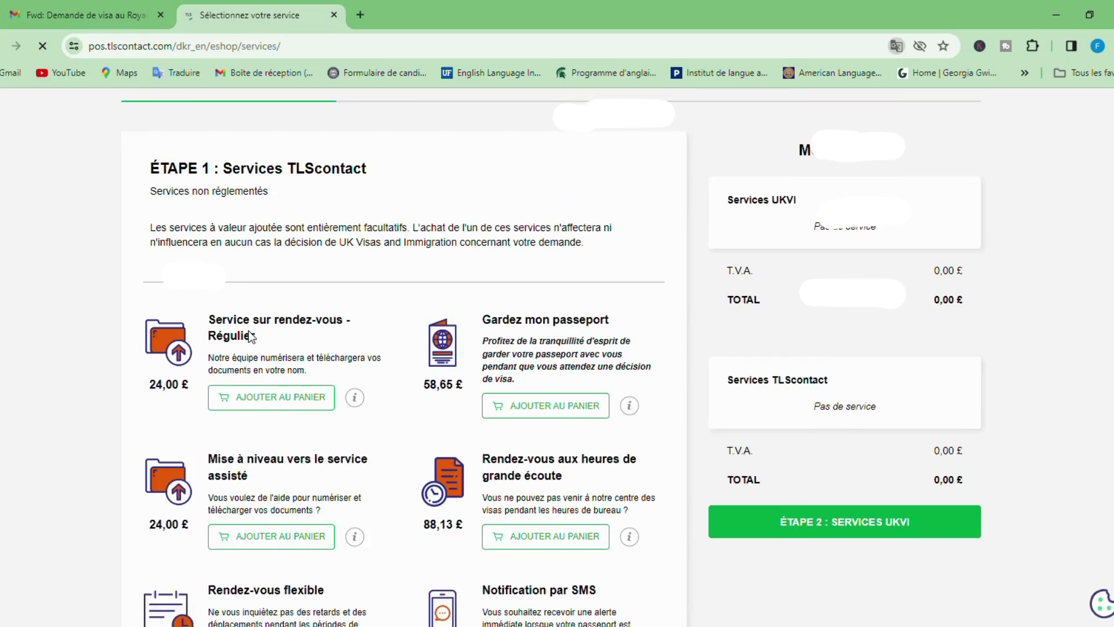
scroll(271, 225, "up", 1)
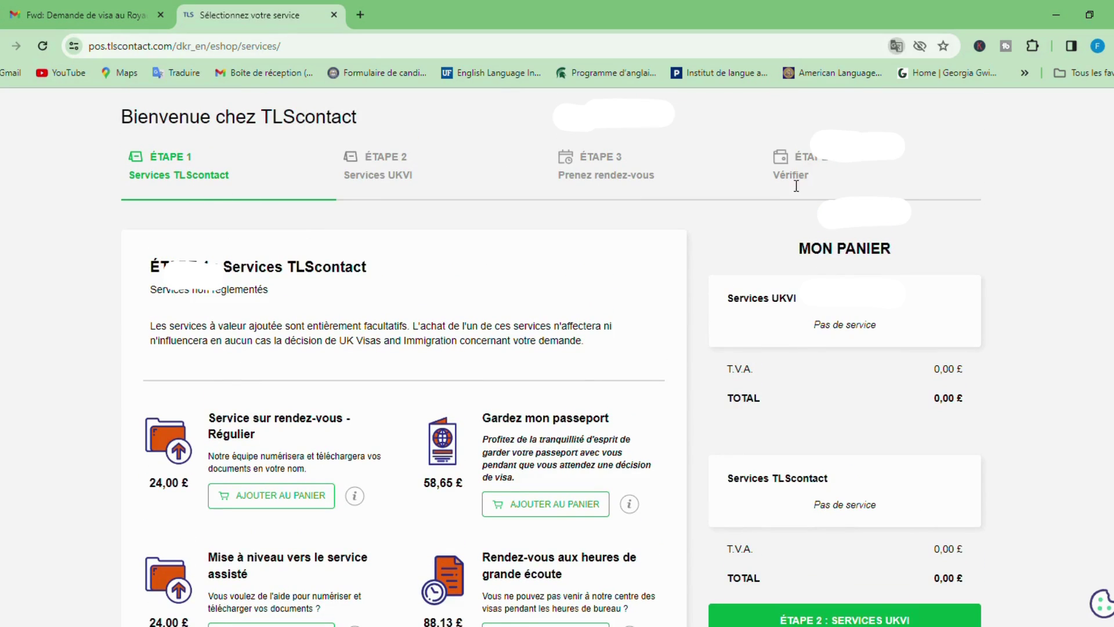
scroll(244, 266, "down", 1)
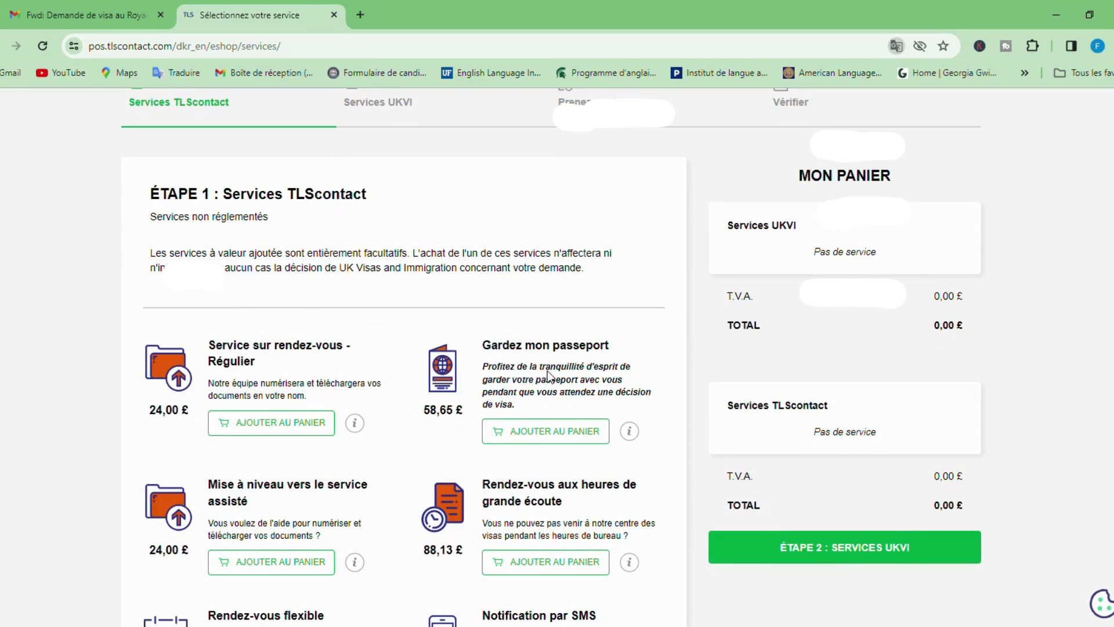
scroll(529, 372, "down", 3)
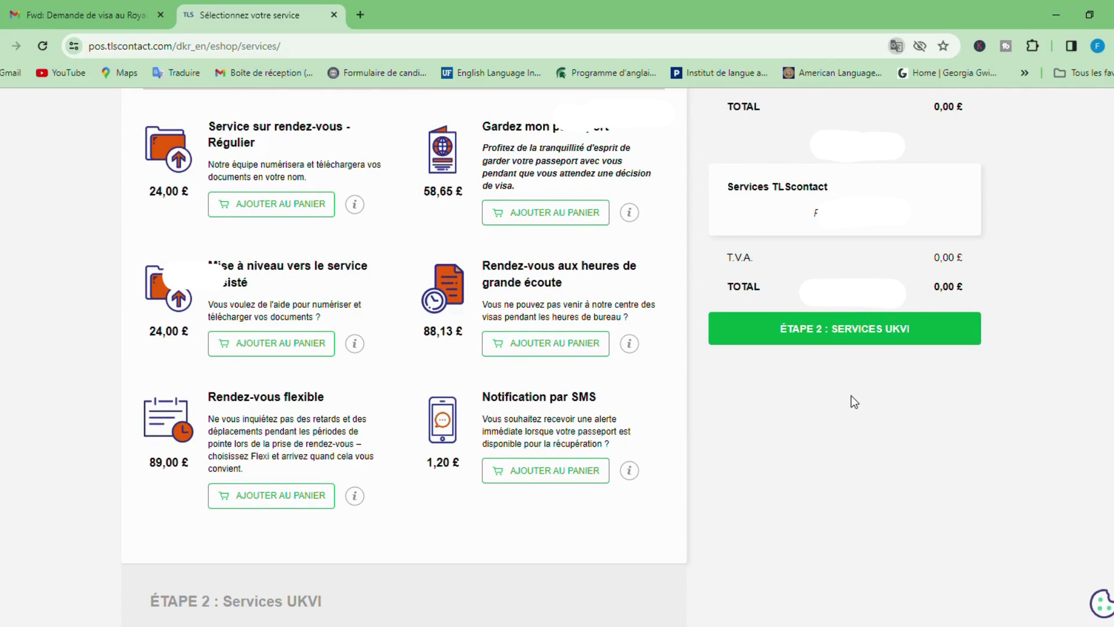
scroll(850, 398, "up", 2)
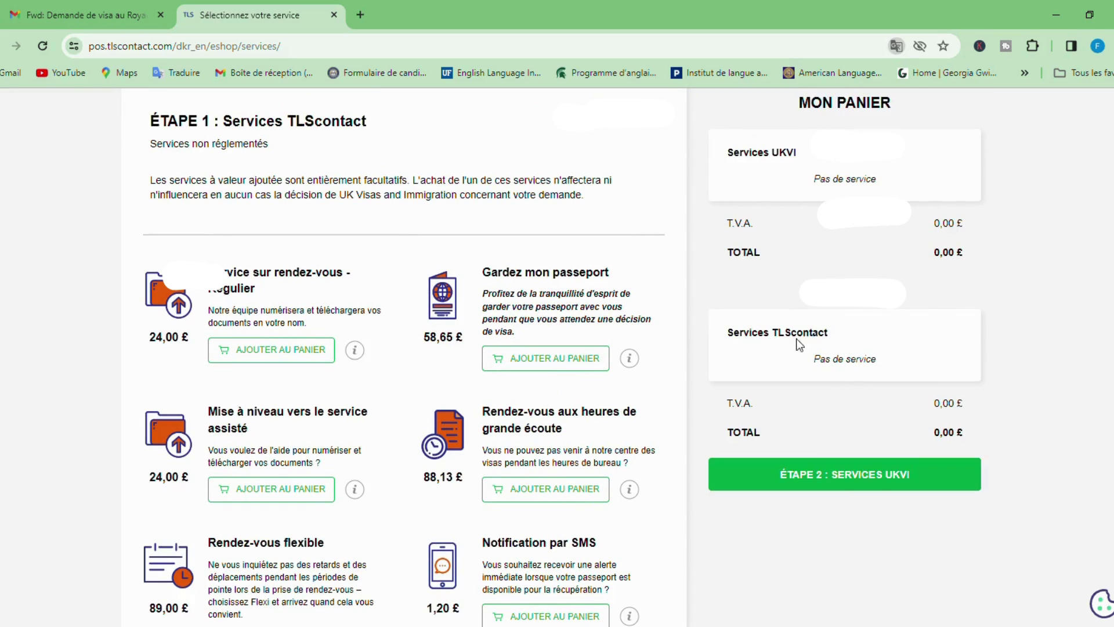
scroll(804, 356, "up", 1)
scroll(876, 482, "down", 2)
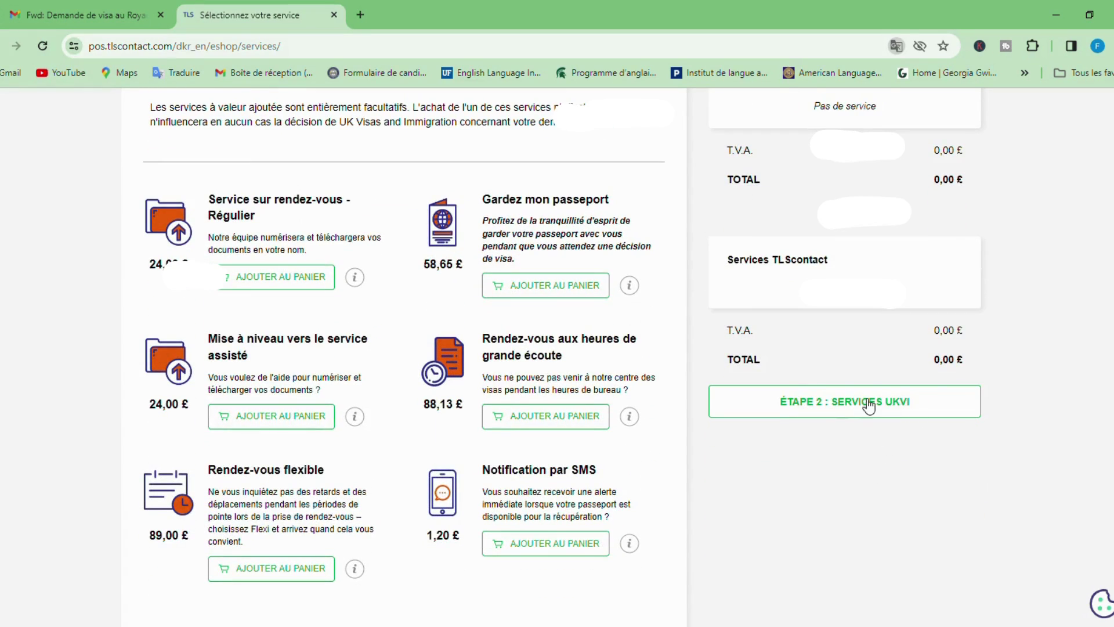
Proceed through the UKVI services without adding any, reloading the page on the way, and go to appointment booking, dismissing the alert.
left_click(868, 402)
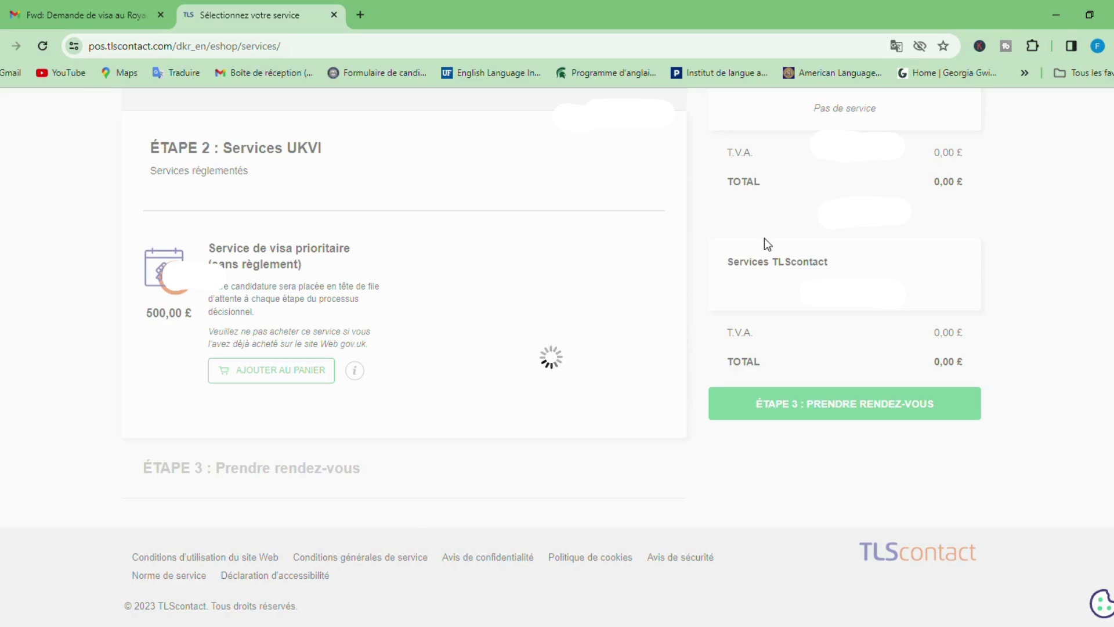
left_click(40, 47)
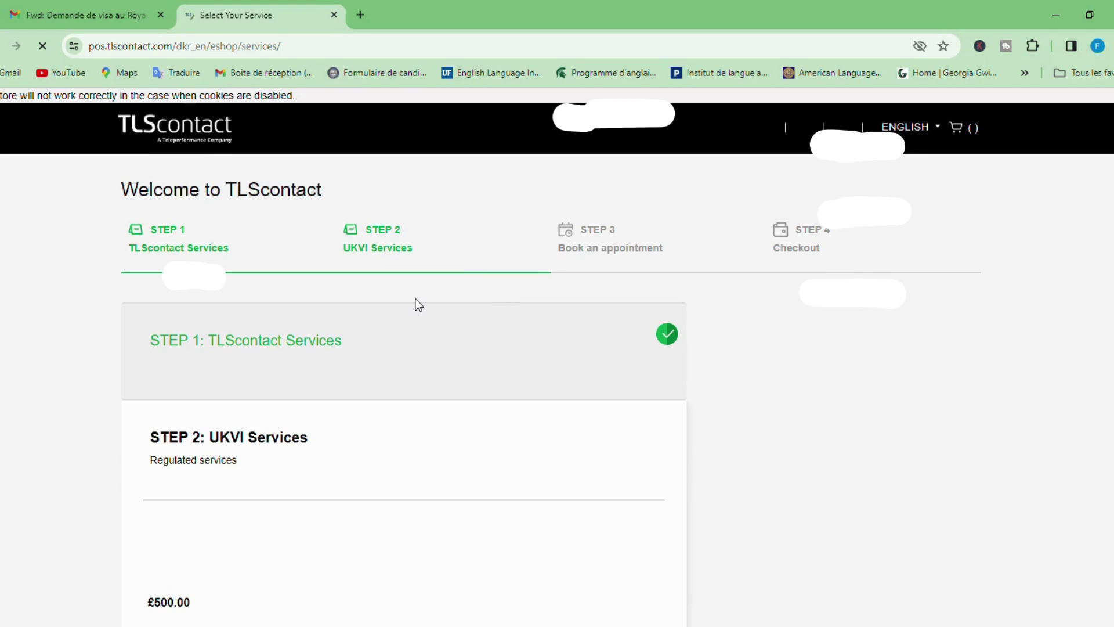
scroll(416, 305, "down", 1)
scroll(417, 306, "down", 4)
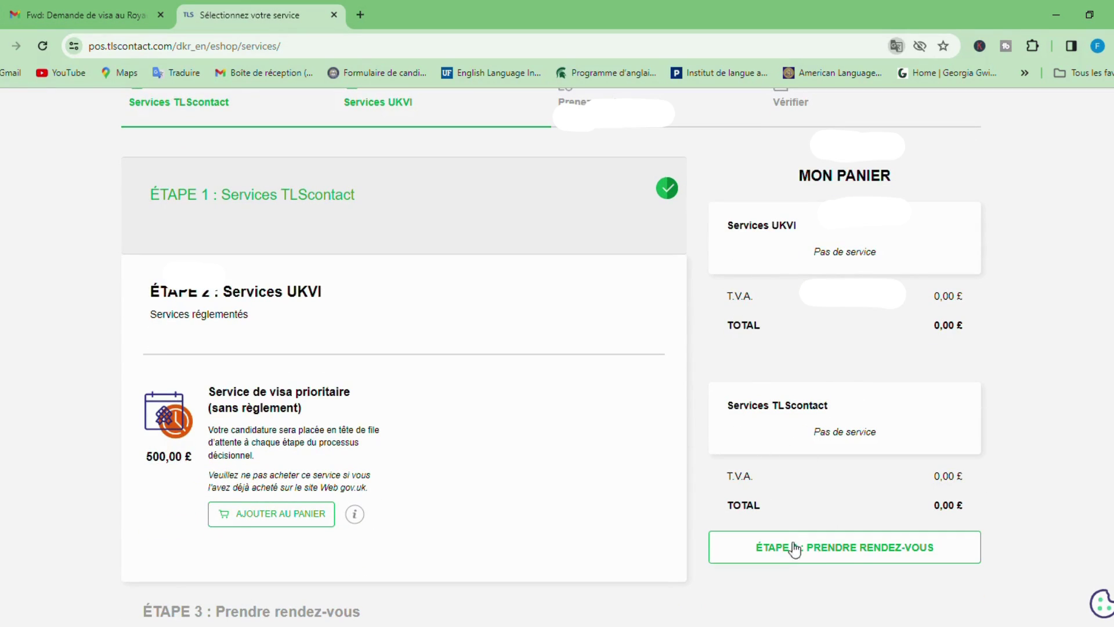
left_click(851, 551)
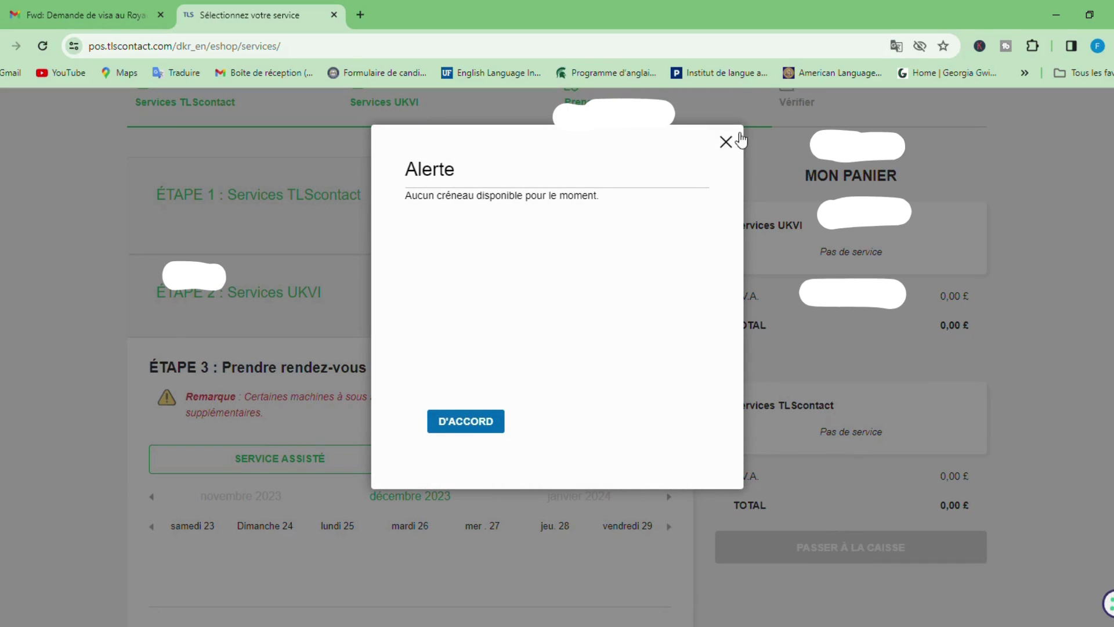
left_click(741, 139)
Review the appointment notes and slot legend, and display the self-service appointment slots.
scroll(492, 399, "down", 2)
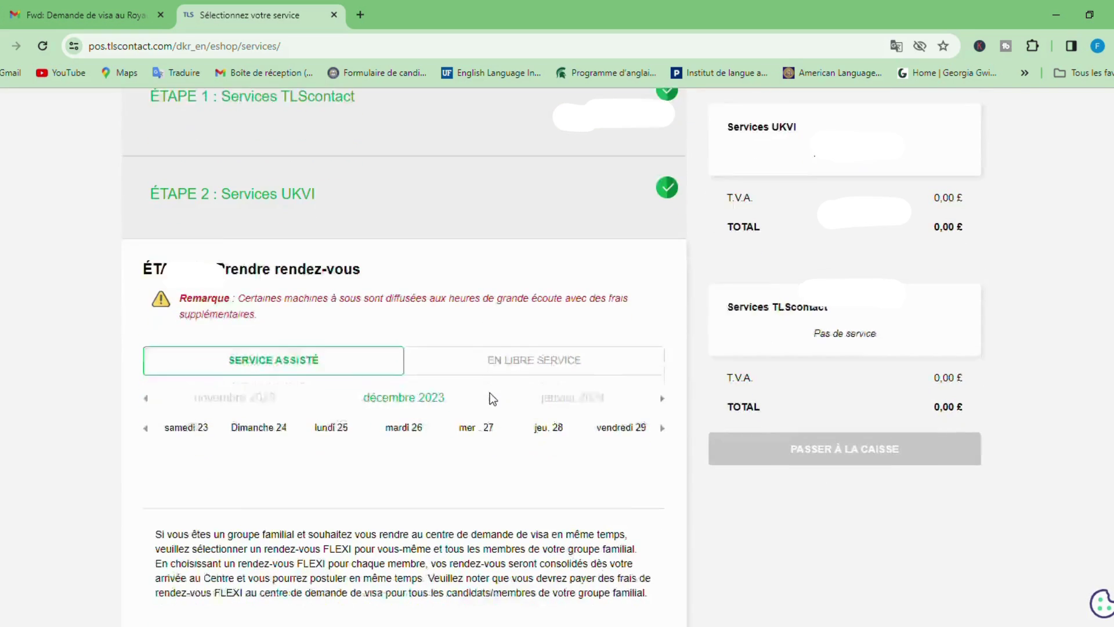
scroll(491, 399, "down", 2)
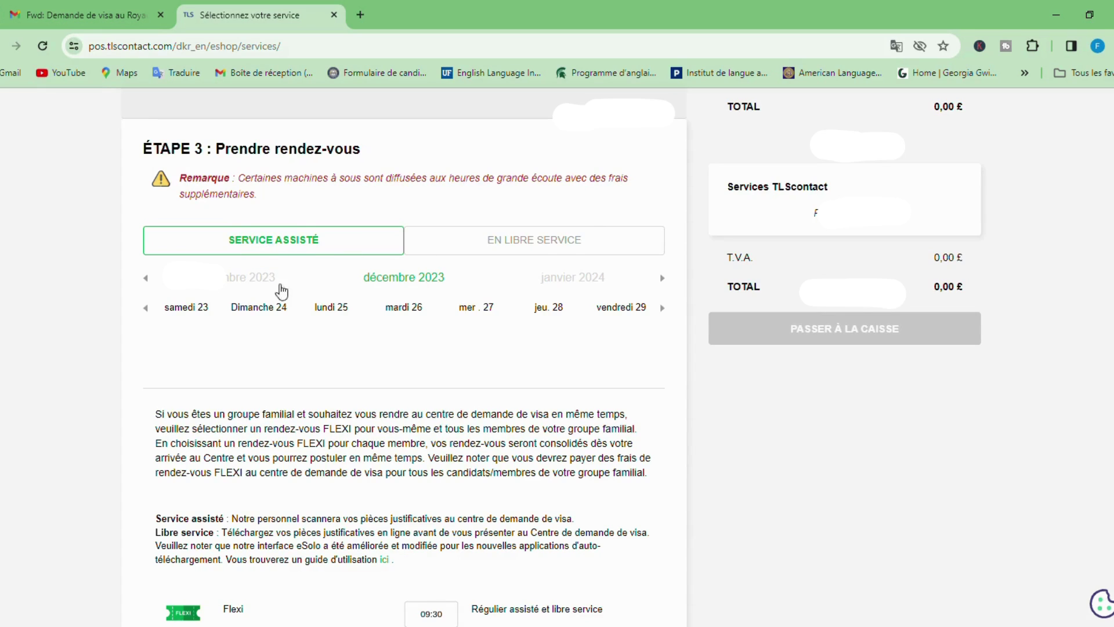
scroll(284, 348, "down", 4)
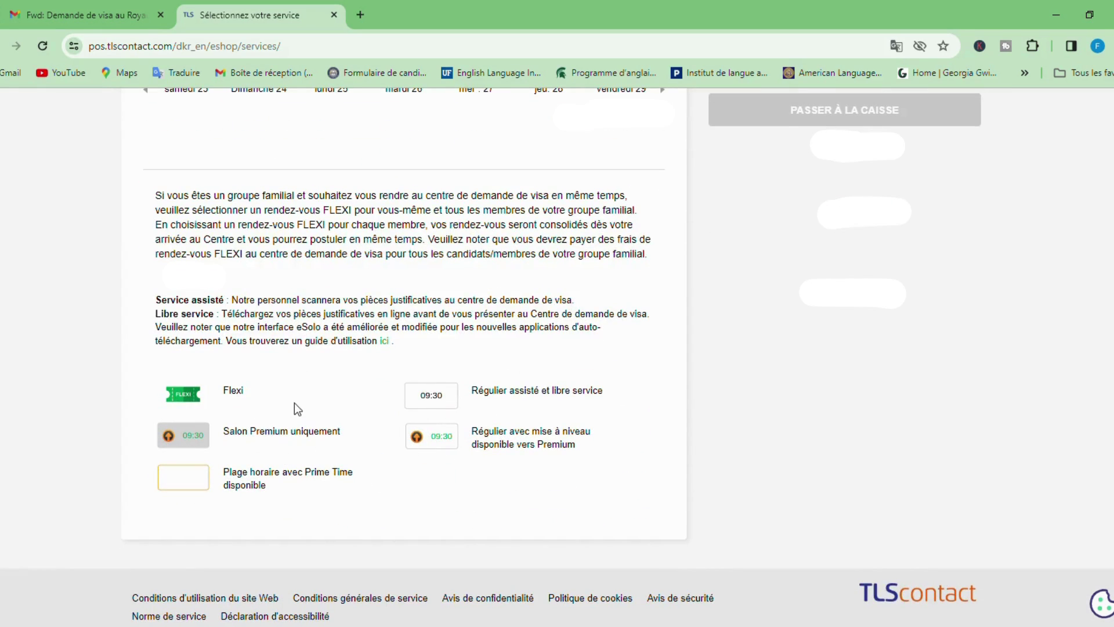
scroll(294, 406, "up", 5)
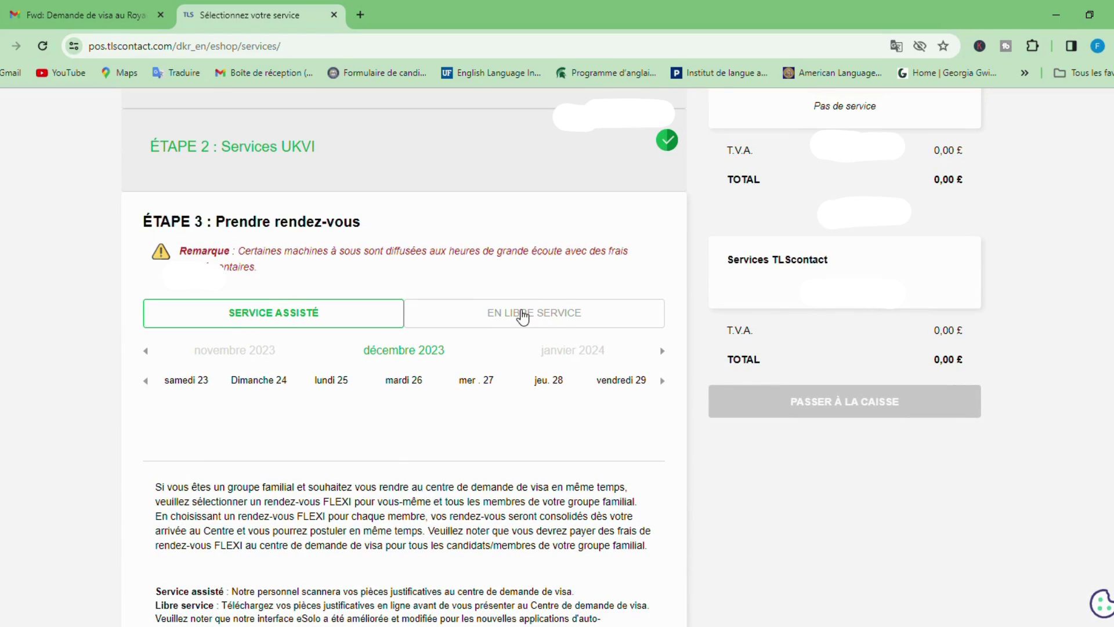
left_click(508, 313)
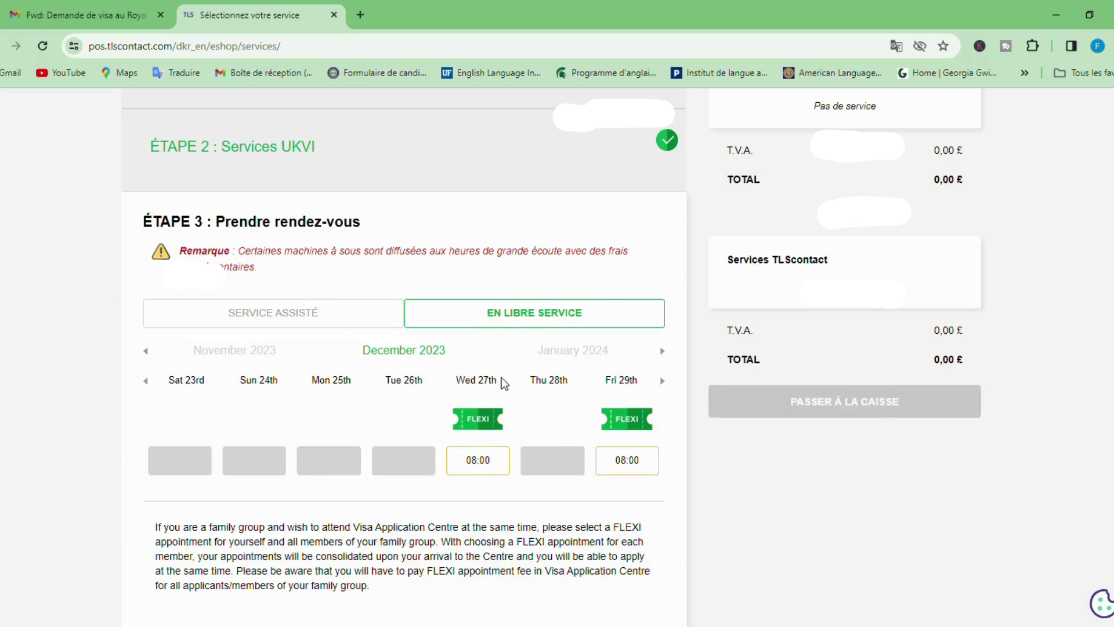
Check the appointment availability for the assisted service and dismiss the alert.
left_click(316, 318)
scroll(315, 318, "down", 4)
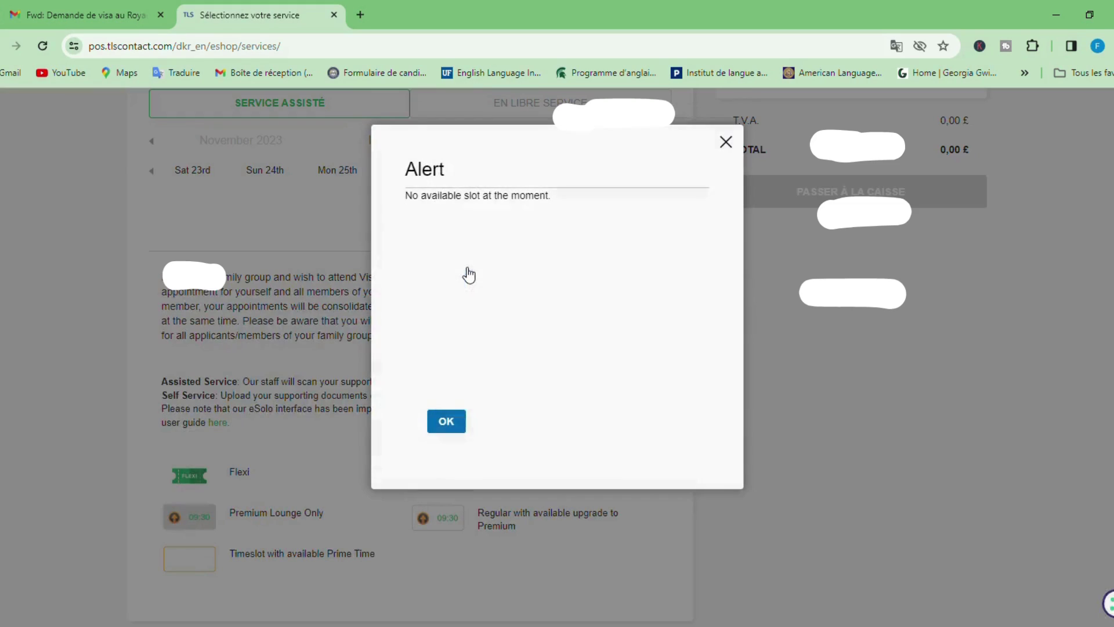
left_click(726, 141)
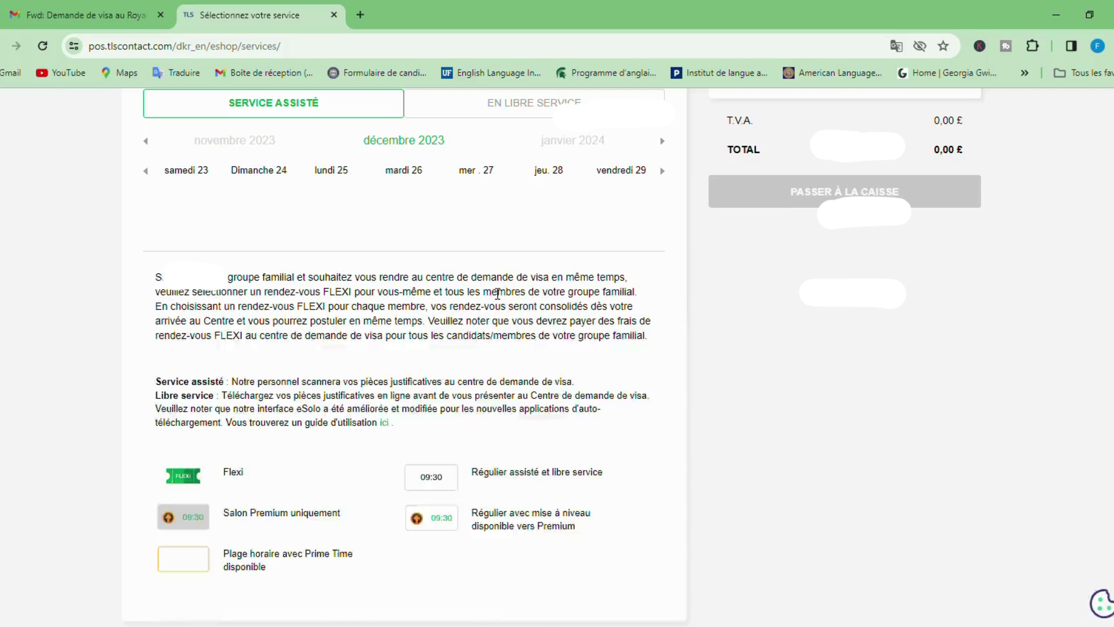
Return to the self-service appointment slots and show the week starting Saturday 30 December.
scroll(478, 250, "up", 3)
left_click(478, 251)
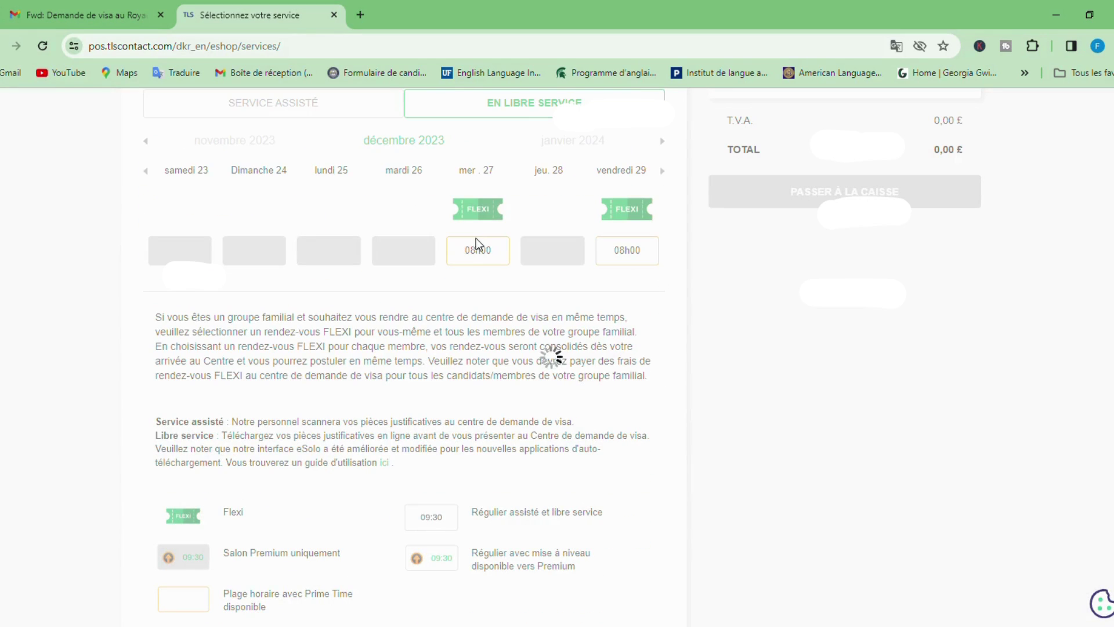
scroll(522, 216, "up", 1)
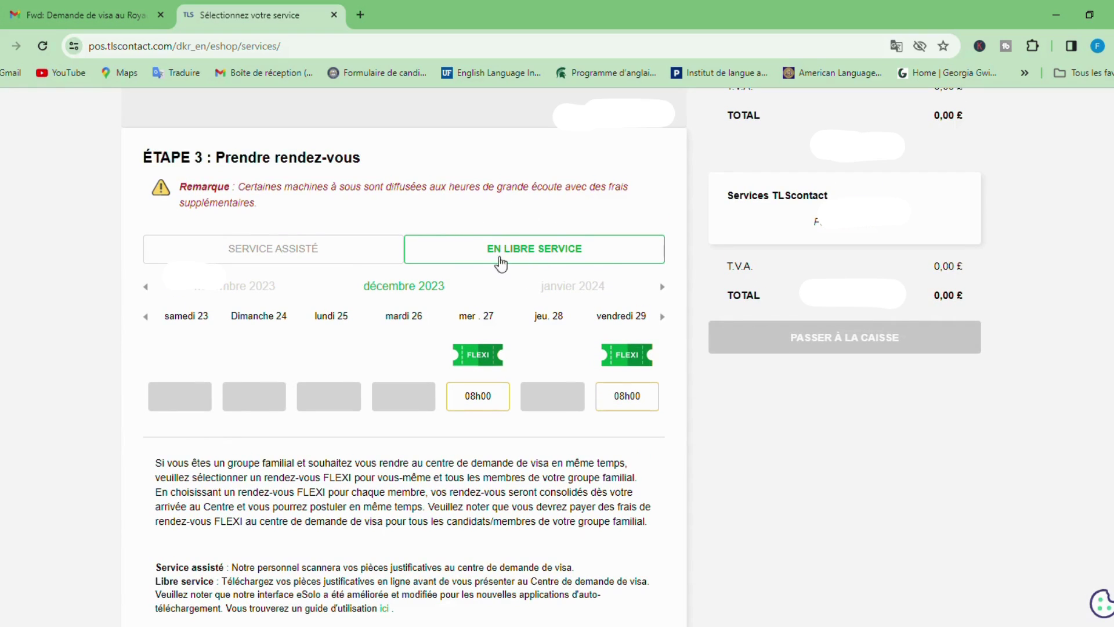
scroll(525, 251, "down", 2)
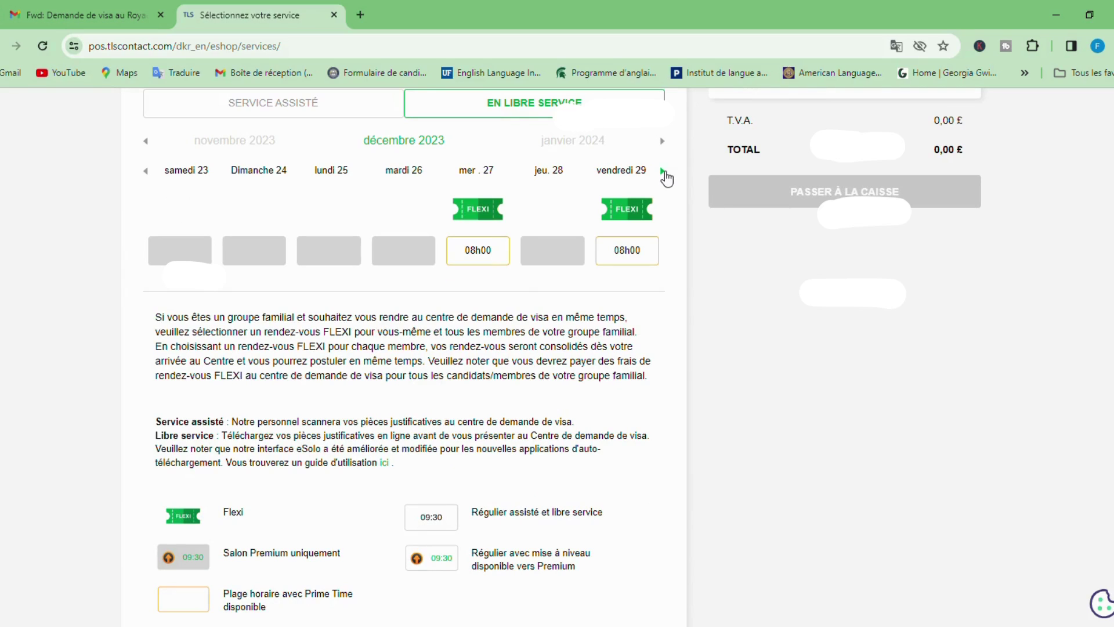
left_click(663, 172)
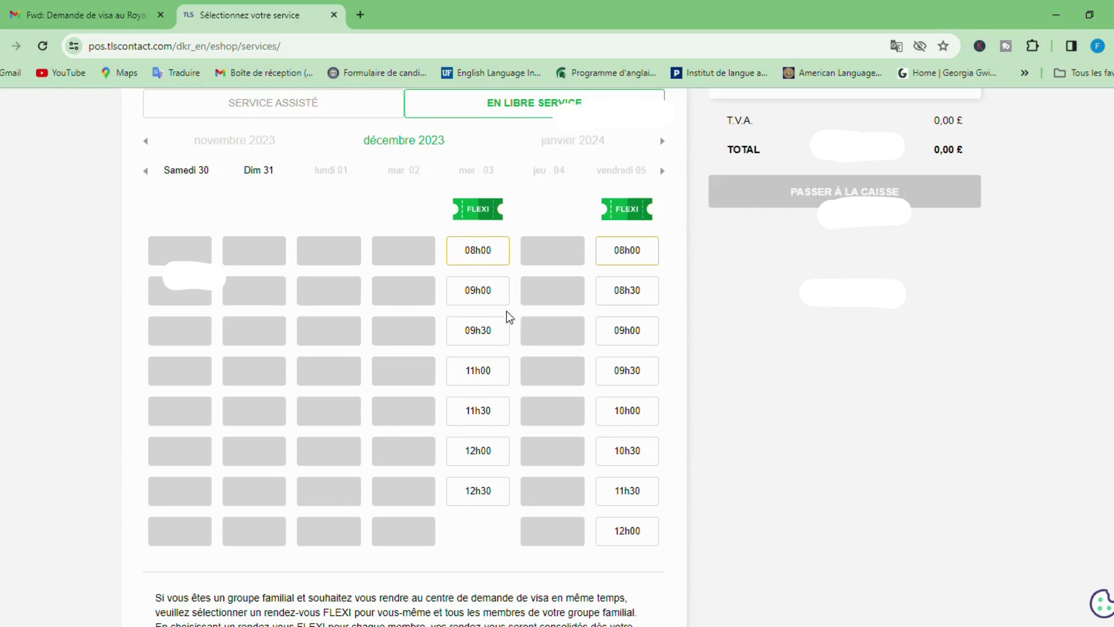
Compare the available self-service slots on 3 and 5 January with the appointment notes and slot legend.
scroll(507, 316, "down", 7)
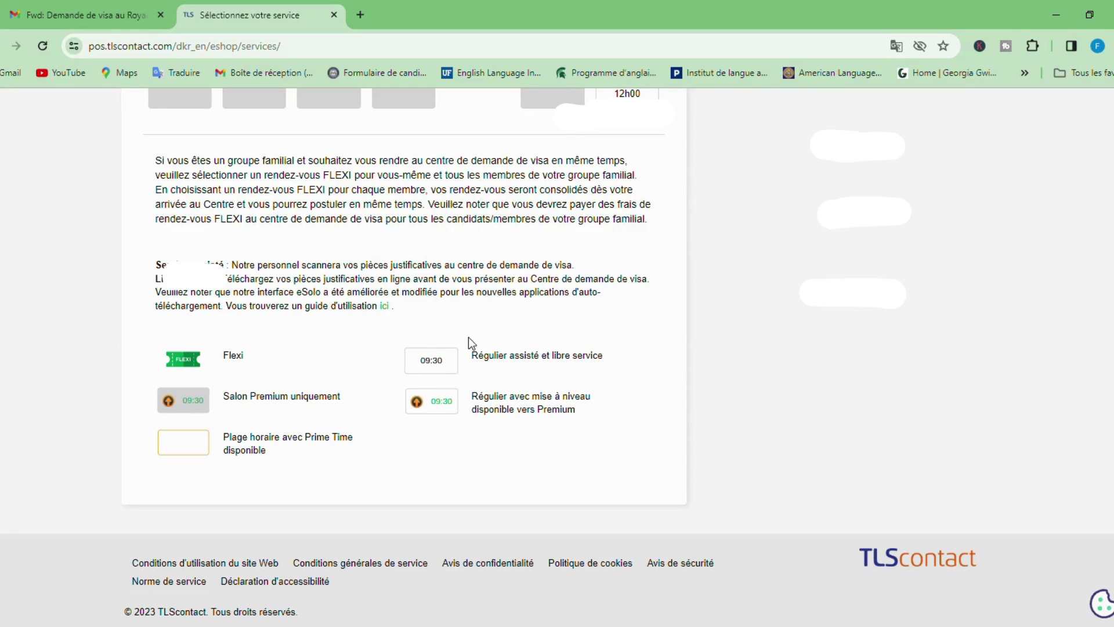
scroll(452, 354, "up", 6)
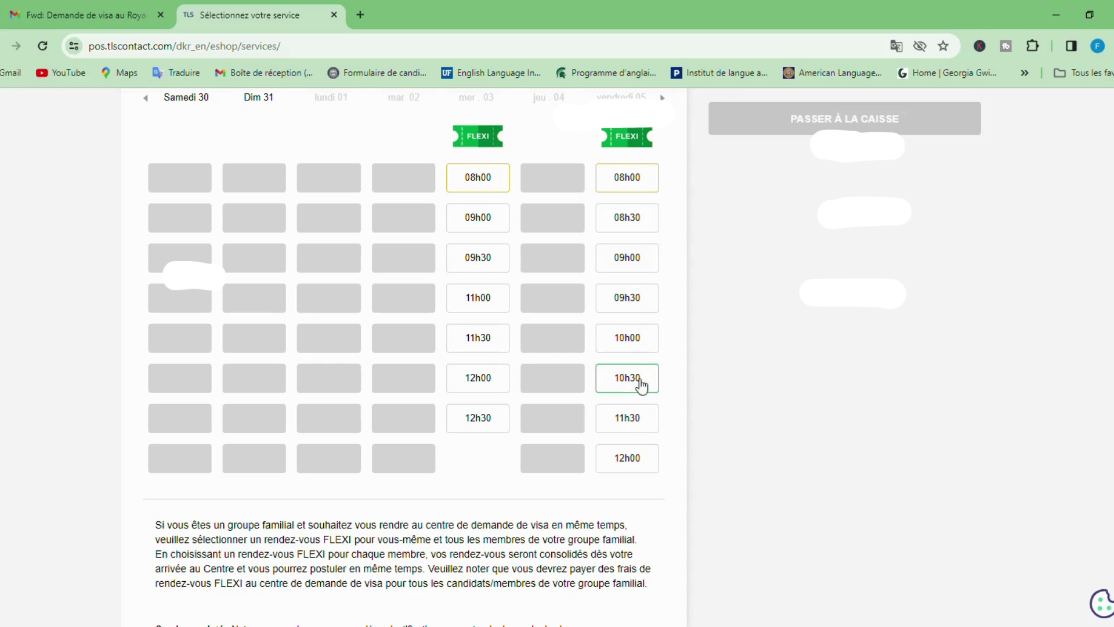
scroll(589, 376, "down", 5)
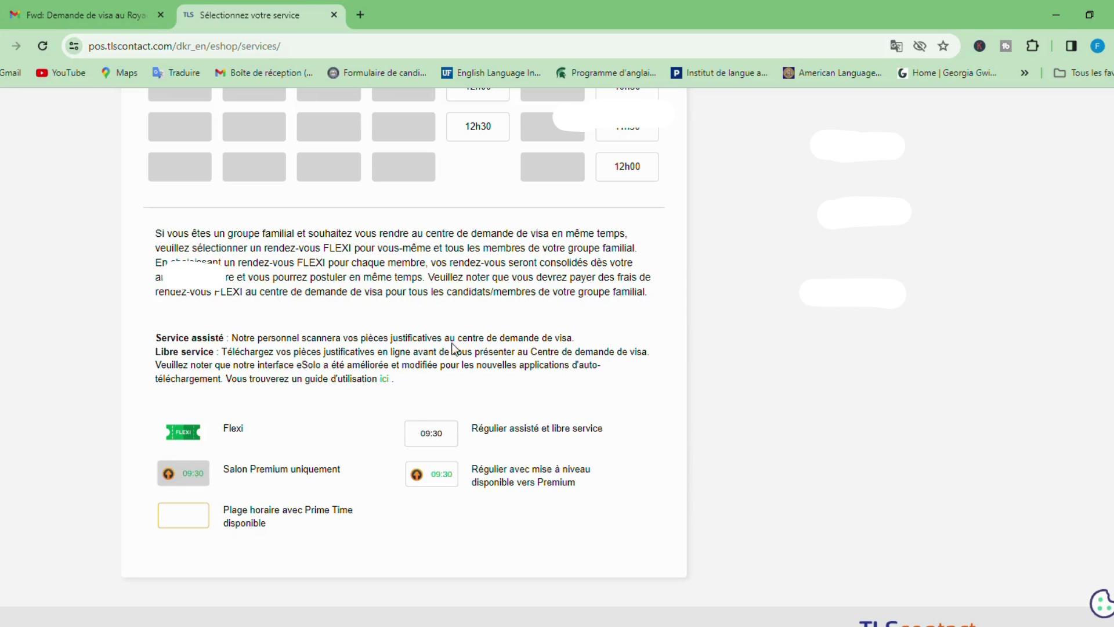
scroll(425, 392, "up", 6)
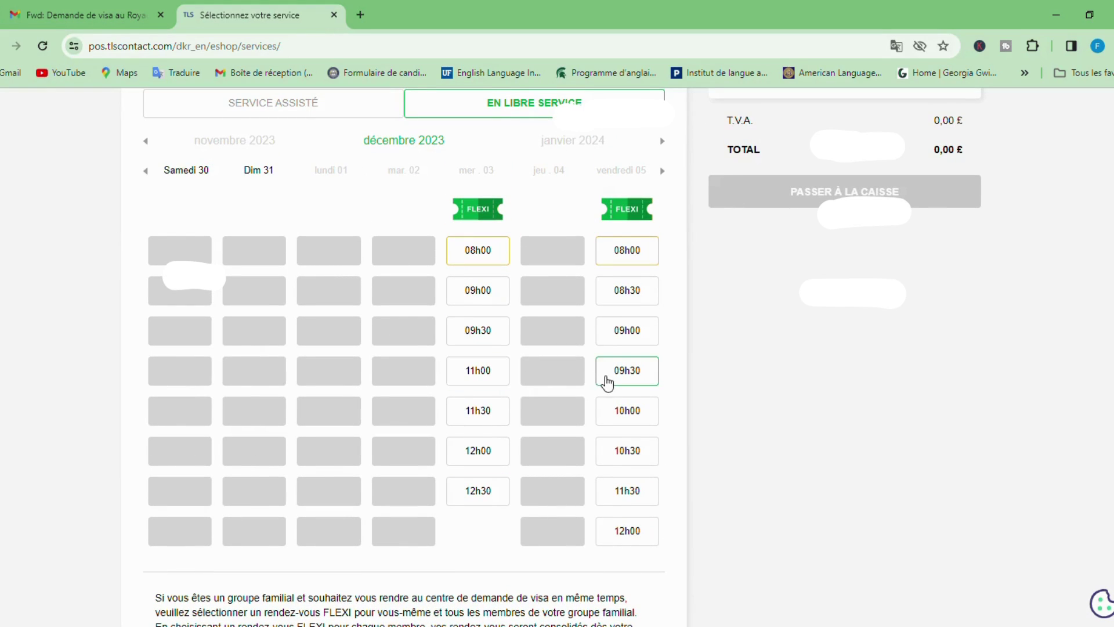
scroll(524, 357, "down", 5)
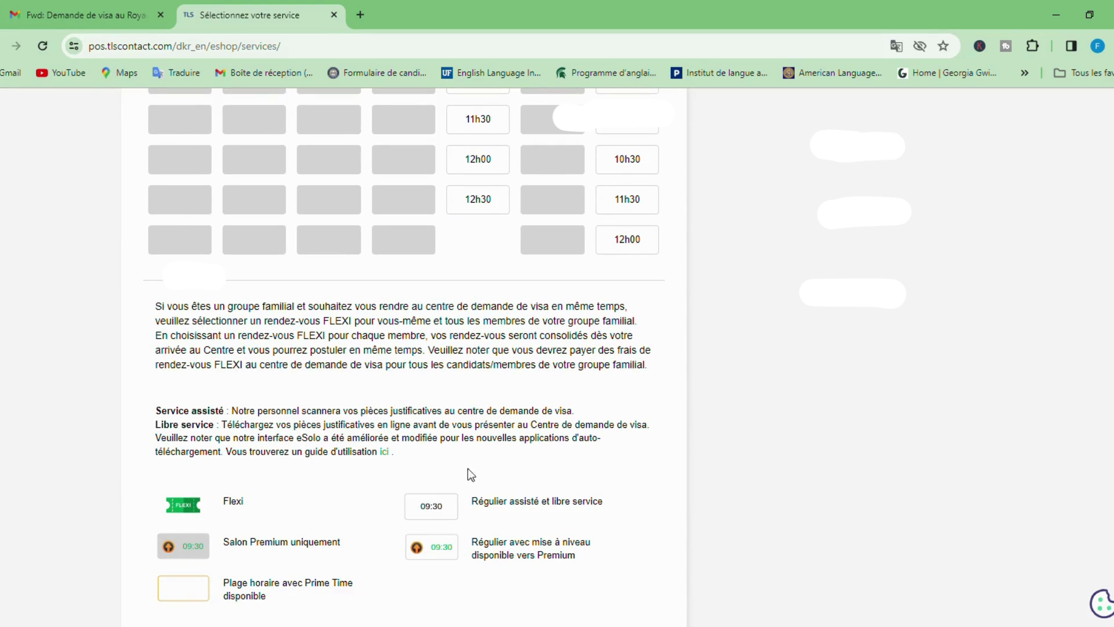
scroll(474, 446, "up", 4)
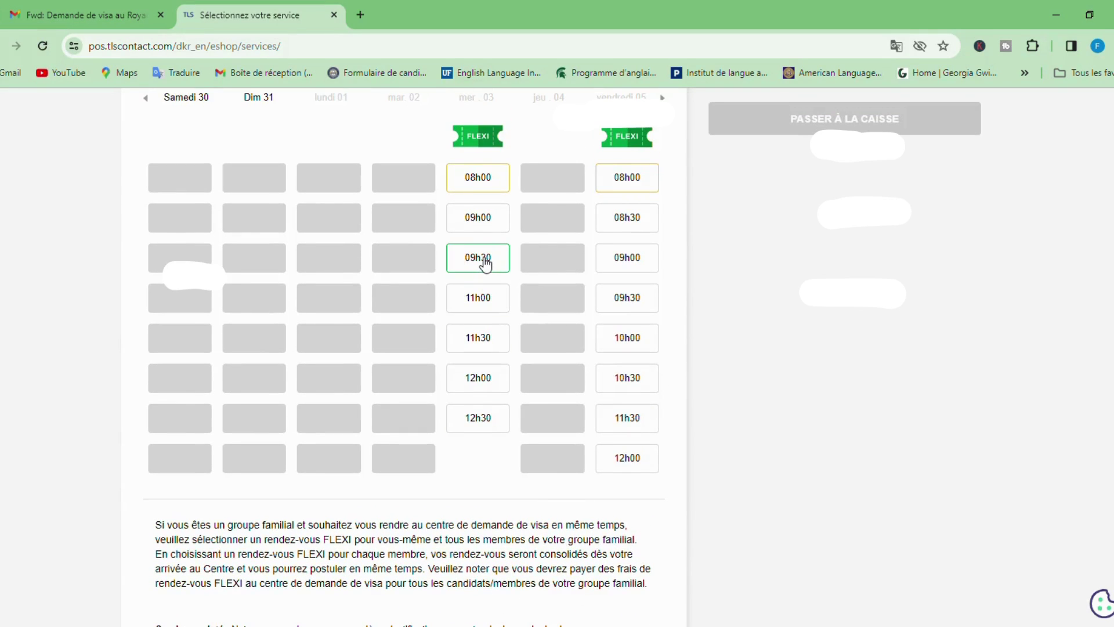
Try to reserve the 09h30 self-service slot on Wednesday 3 January twice, dismissing the alert each time.
left_click(485, 262)
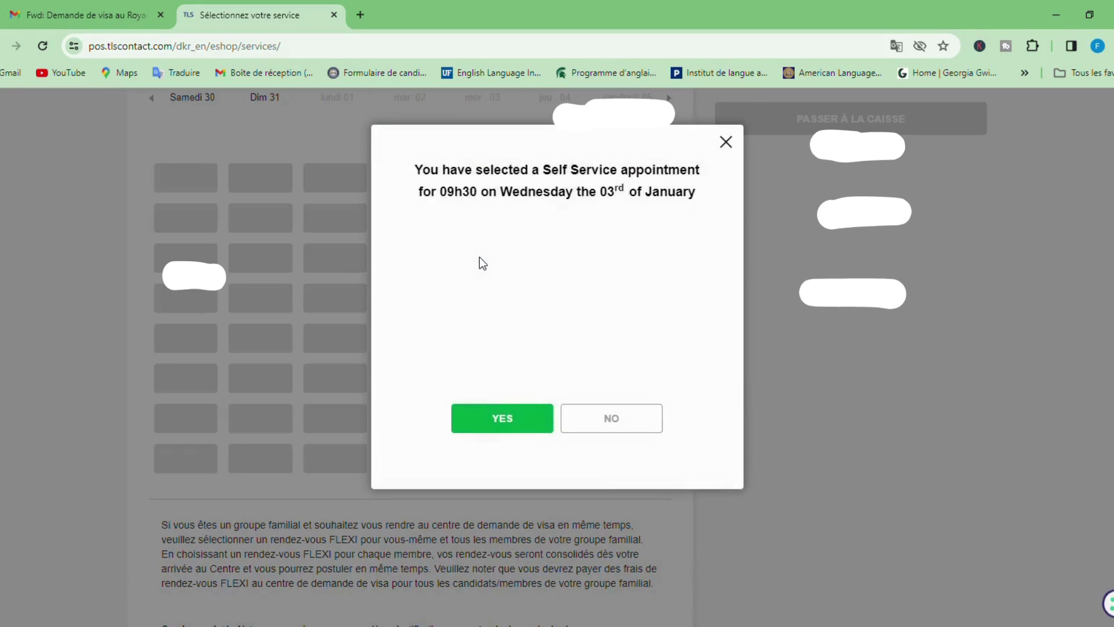
left_click(522, 420)
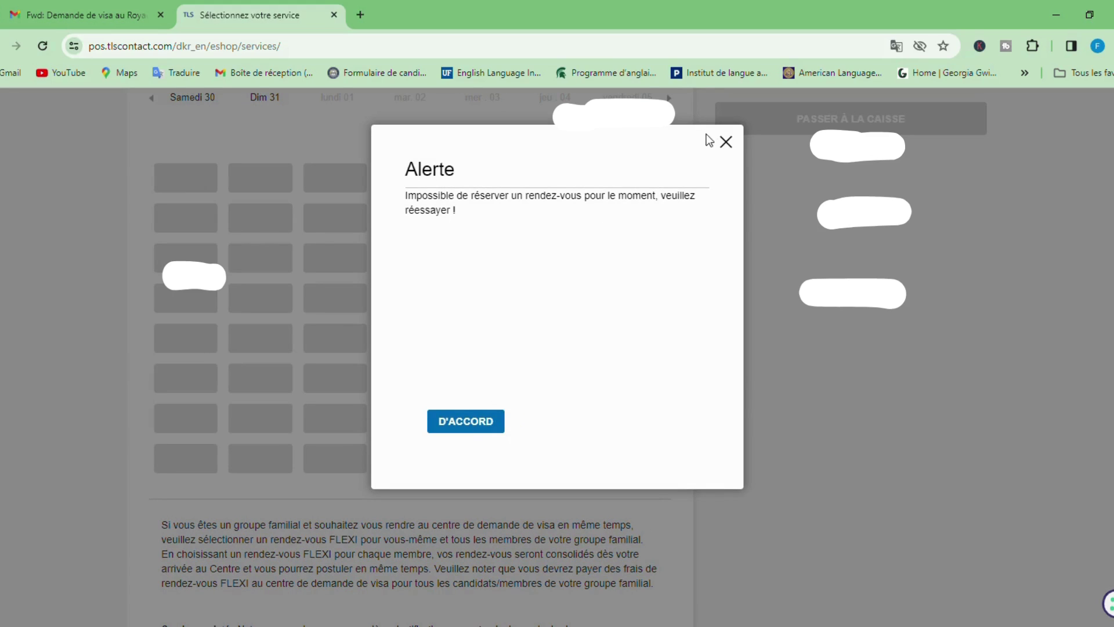
left_click(725, 142)
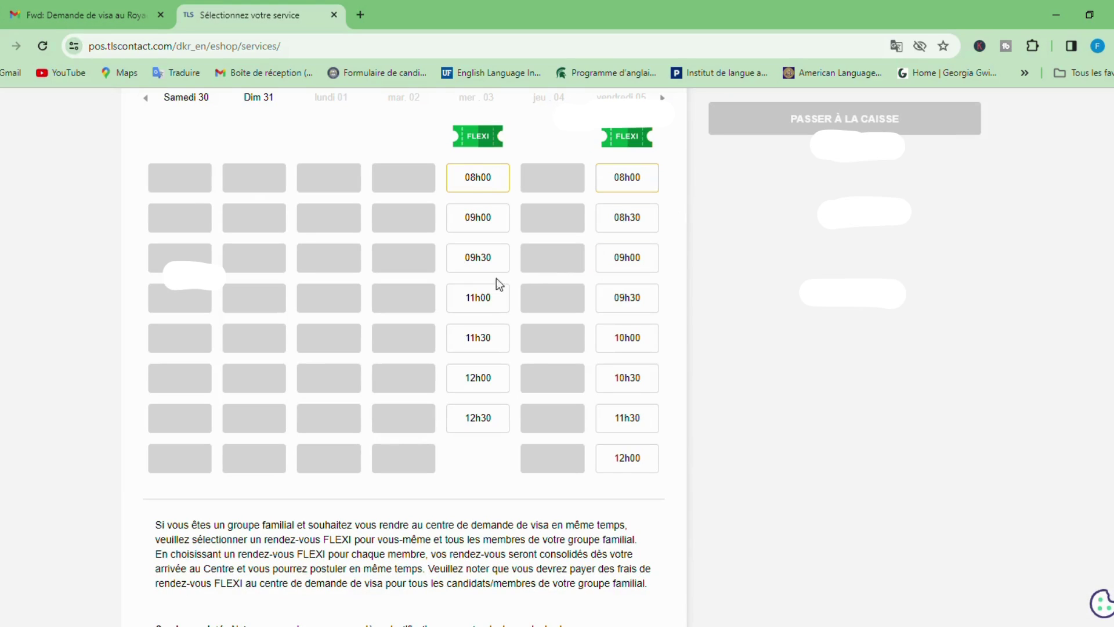
scroll(494, 278, "down", 6)
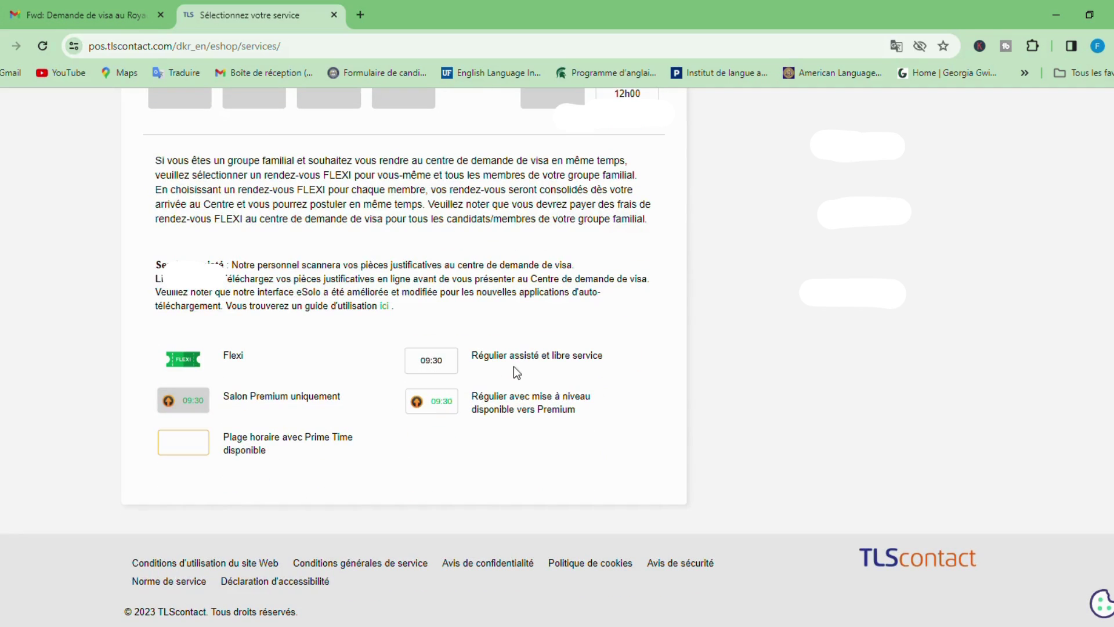
scroll(493, 357, "up", 7)
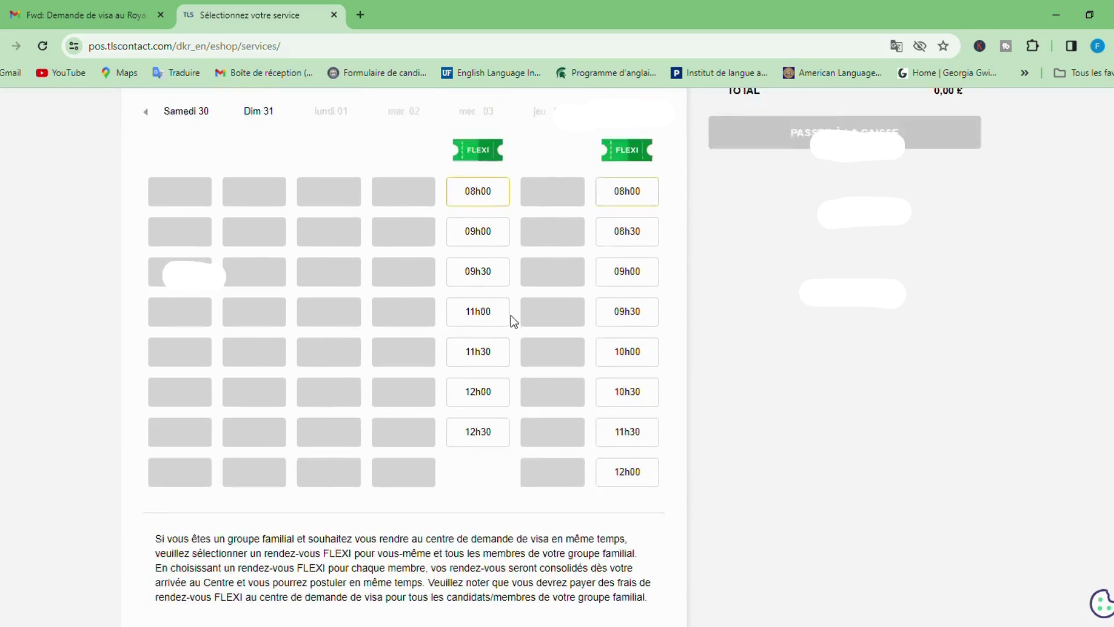
left_click(479, 328)
left_click(514, 416)
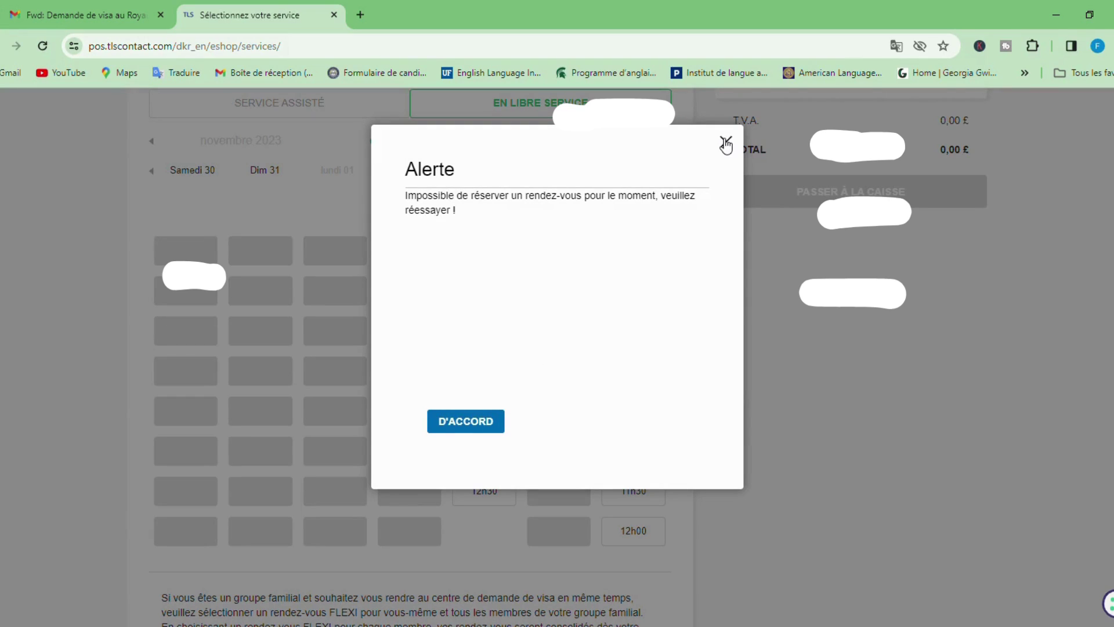
left_click(725, 143)
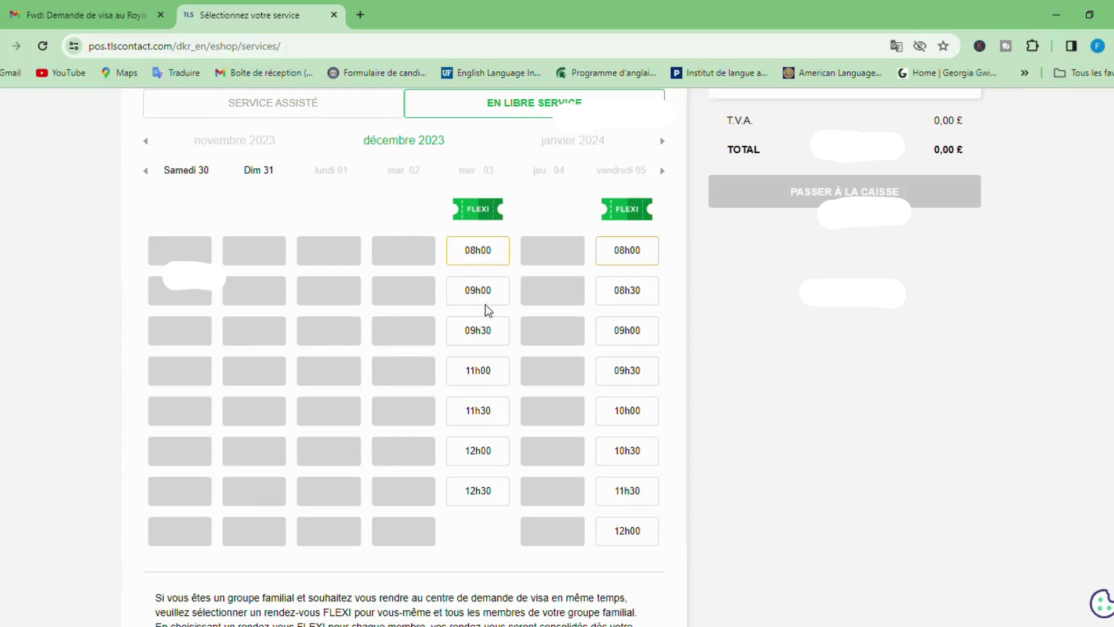
Reserve the self-service appointment for 09h30 on Wednesday 3 January, and review the appointment and basket summary.
left_click(486, 336)
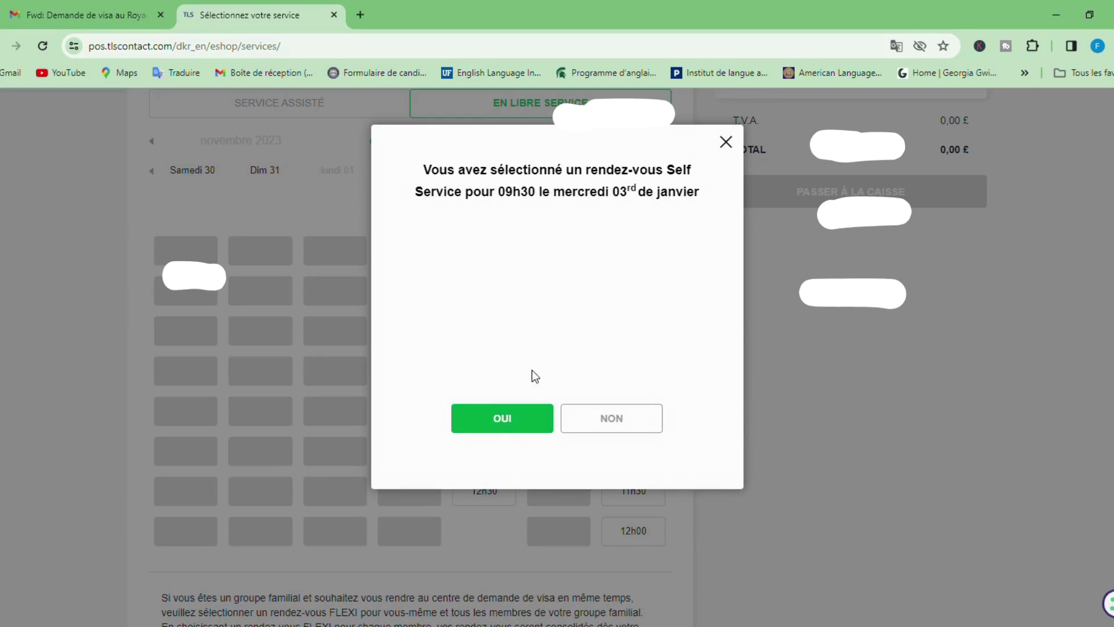
left_click(515, 418)
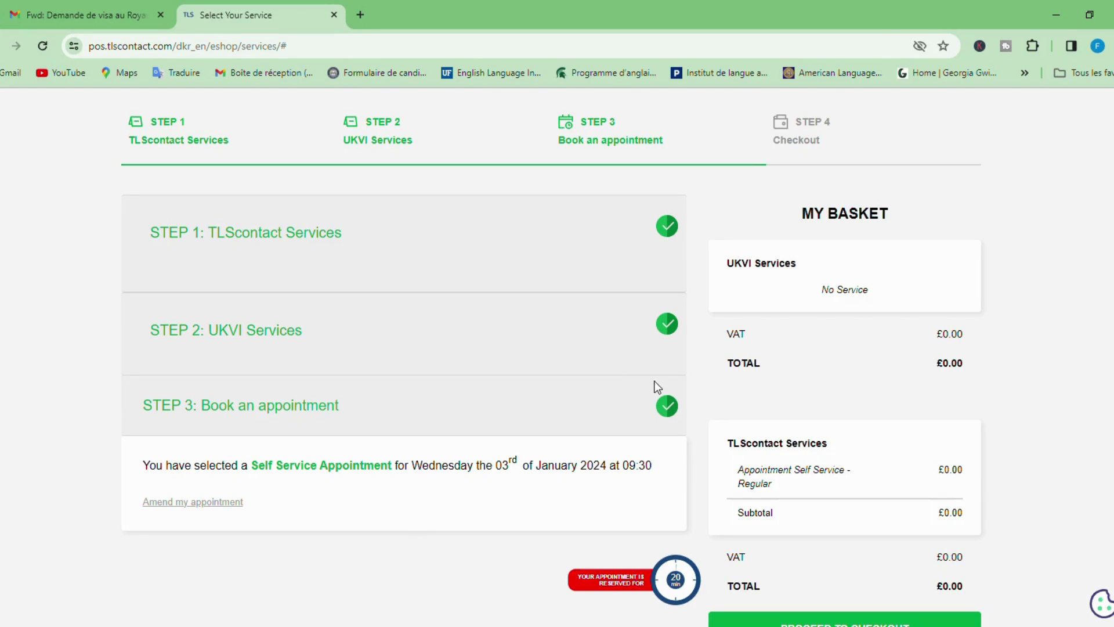
scroll(835, 455, "down", 2)
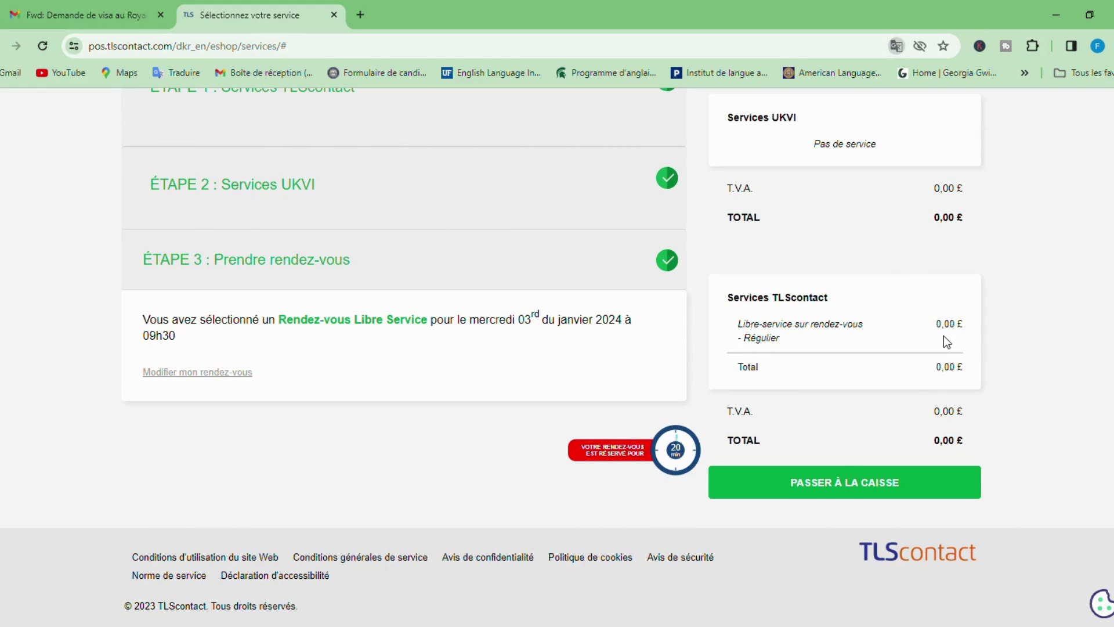
scroll(858, 474, "up", 4)
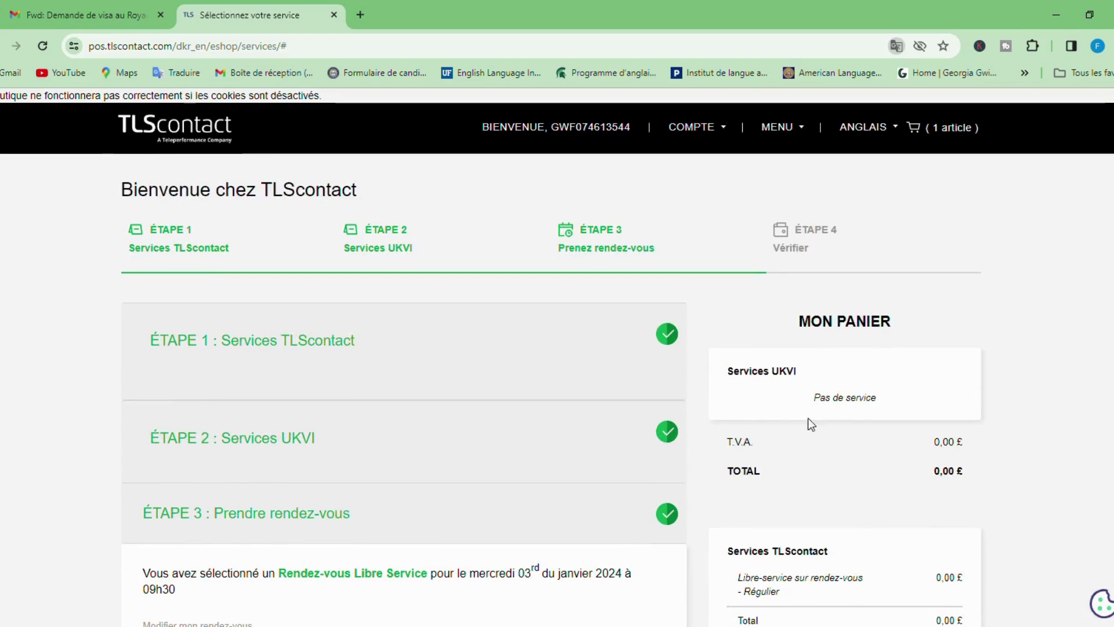
scroll(493, 372, "down", 3)
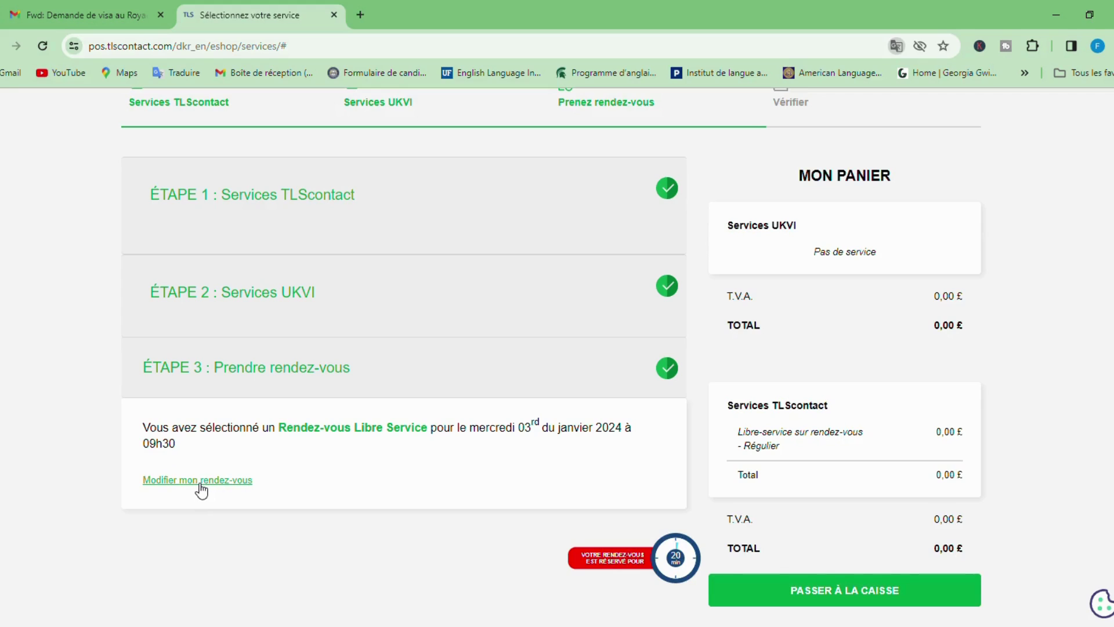
scroll(885, 478, "down", 2)
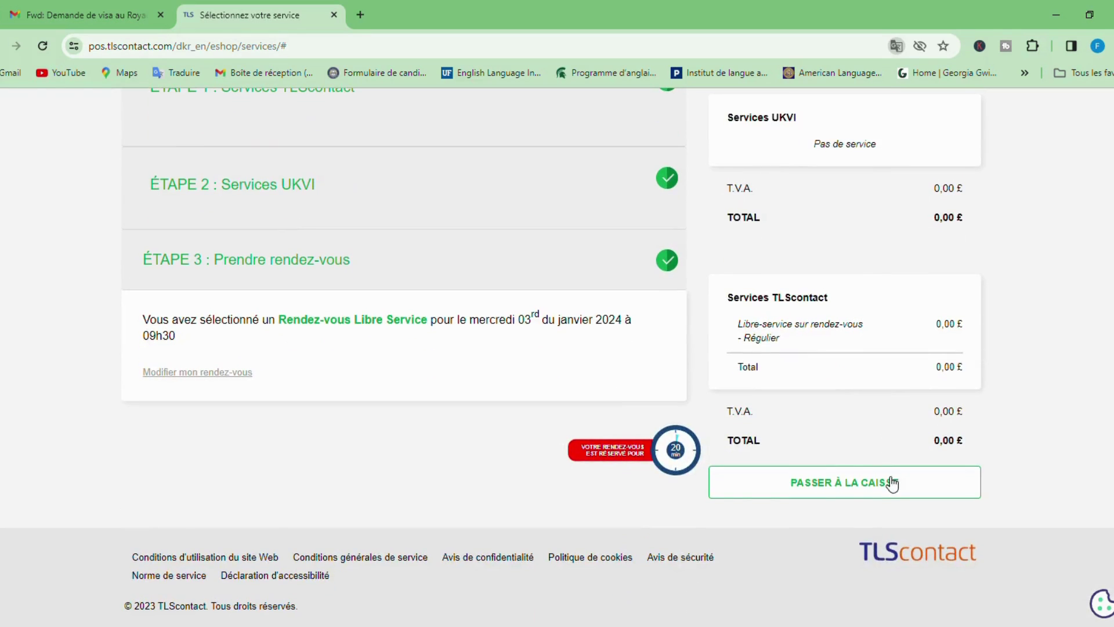
scroll(915, 392, "up", 5)
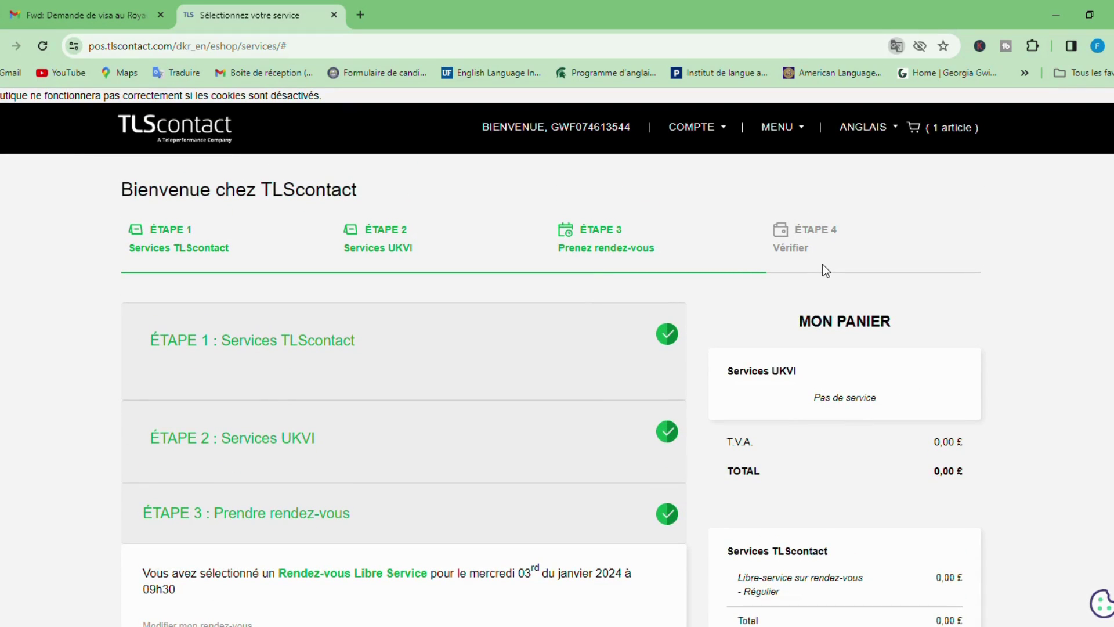
scroll(898, 273, "down", 5)
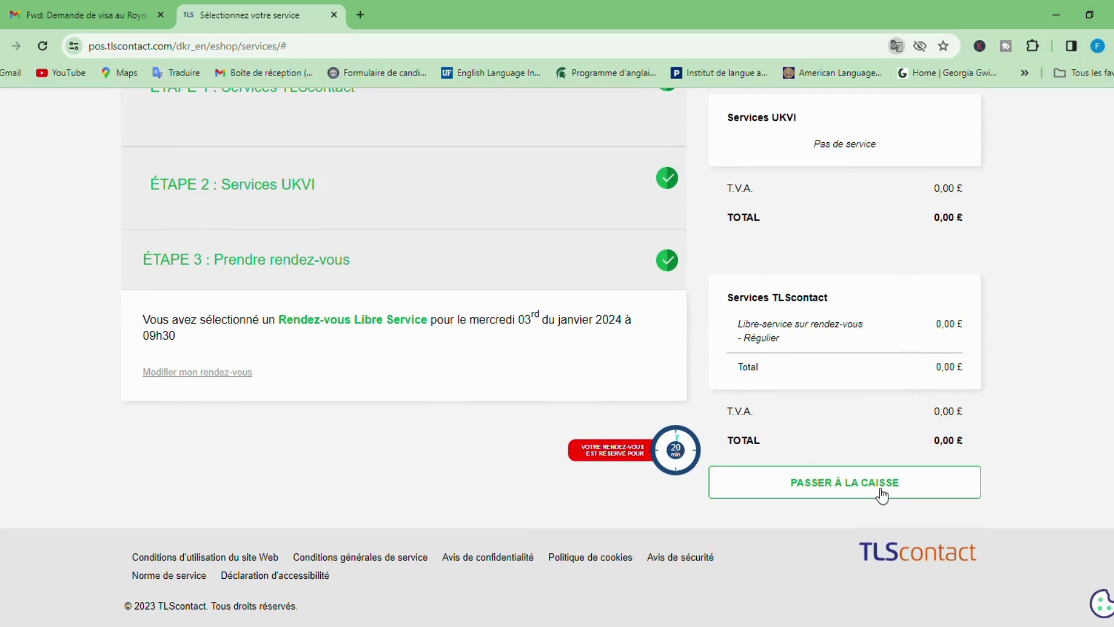
Check out the basket, acknowledging the payment page redirect notice, and view the application with its booked appointment.
left_click(851, 493)
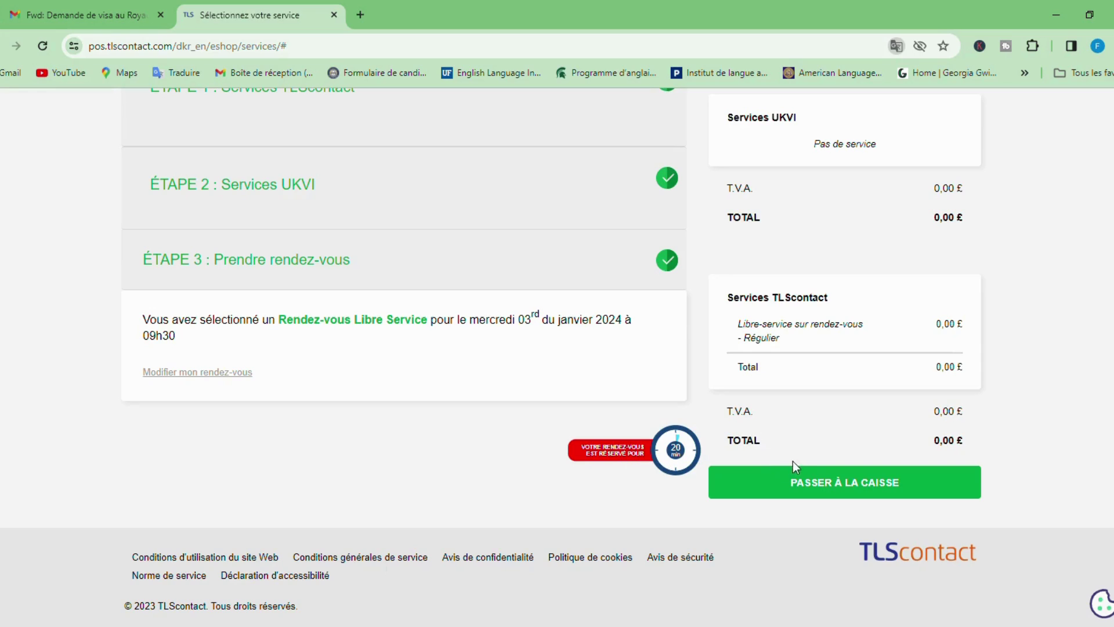
left_click(813, 486)
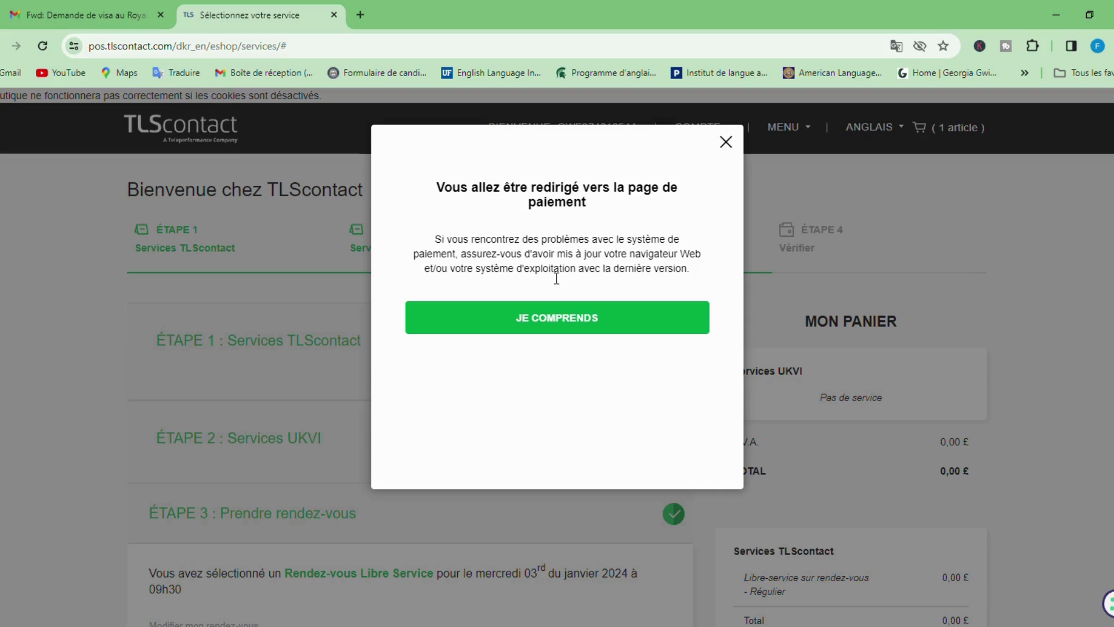
left_click(551, 318)
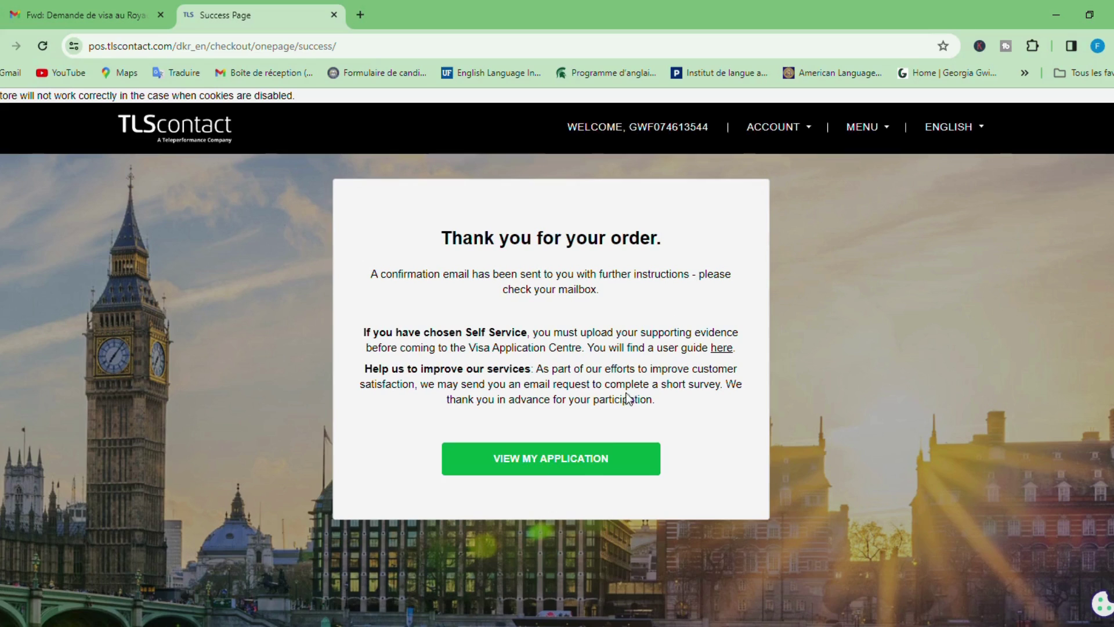
left_click(551, 467)
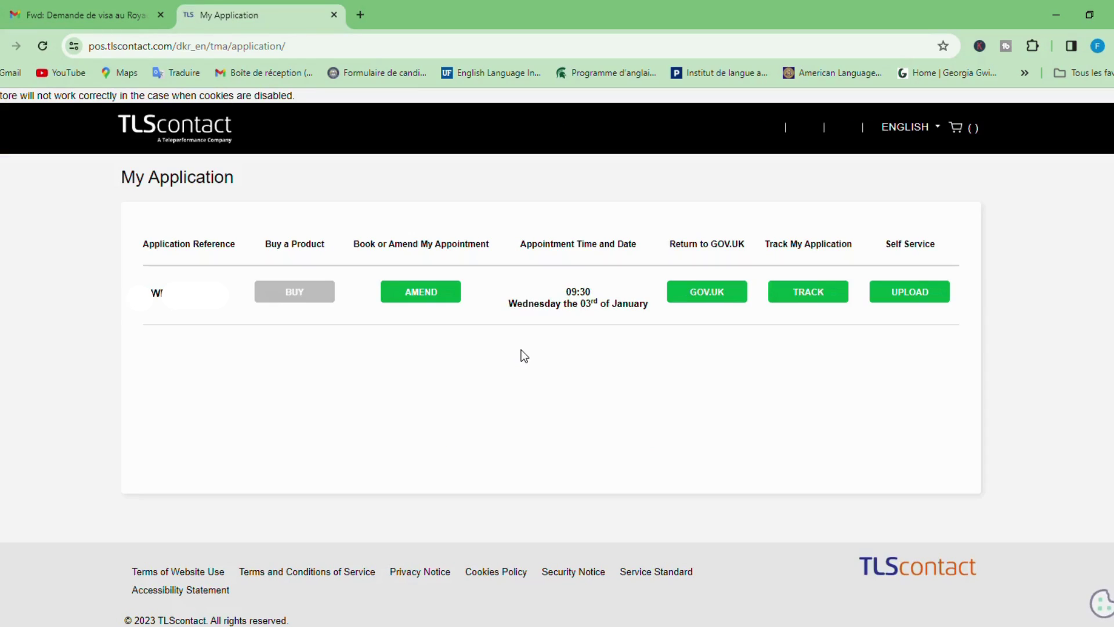